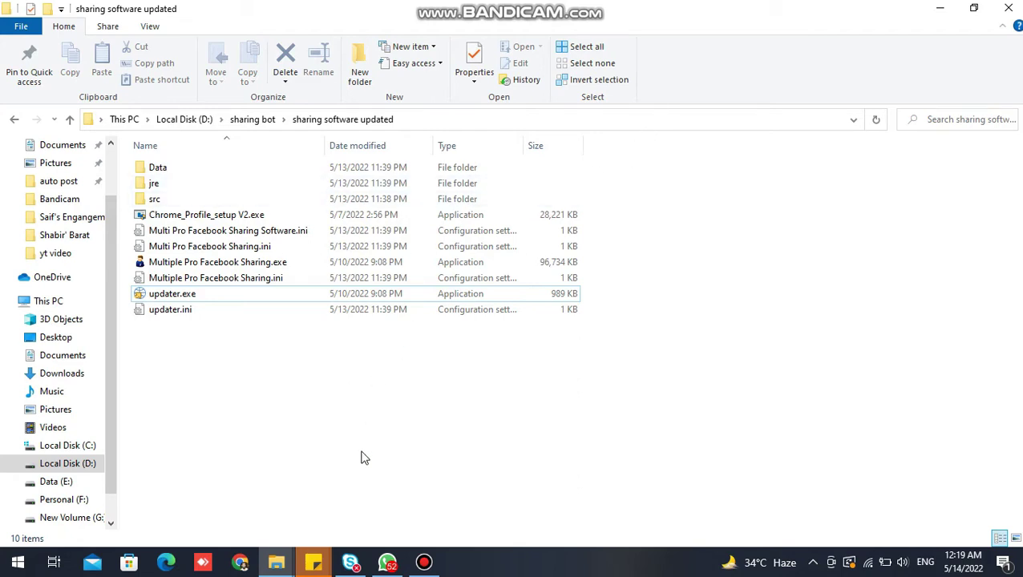
Step: Examine the Chrome shortcuts in the set 1 folder of fb ids, through to Chrome-200
mouse_move(281, 565)
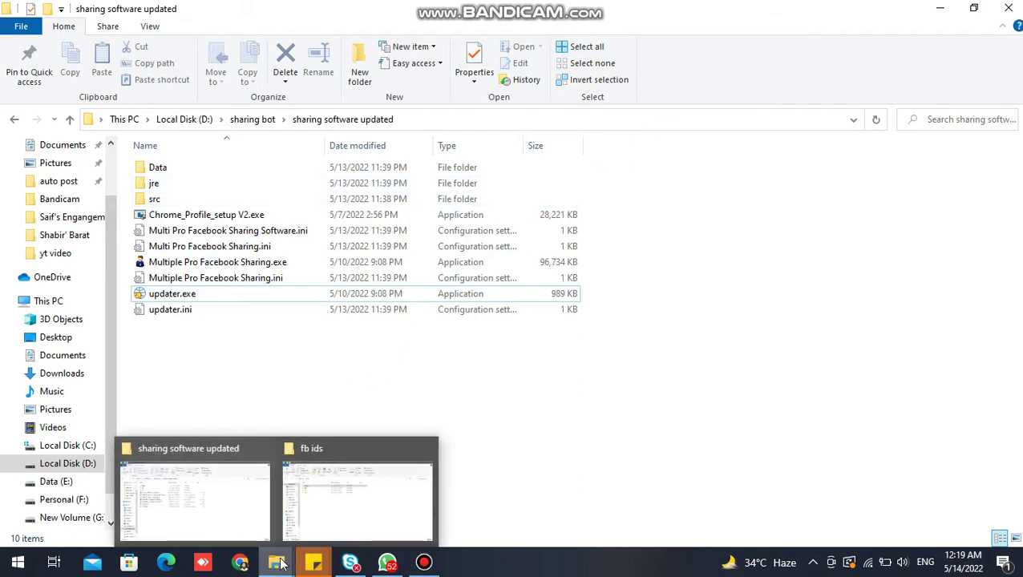
left_click(338, 491)
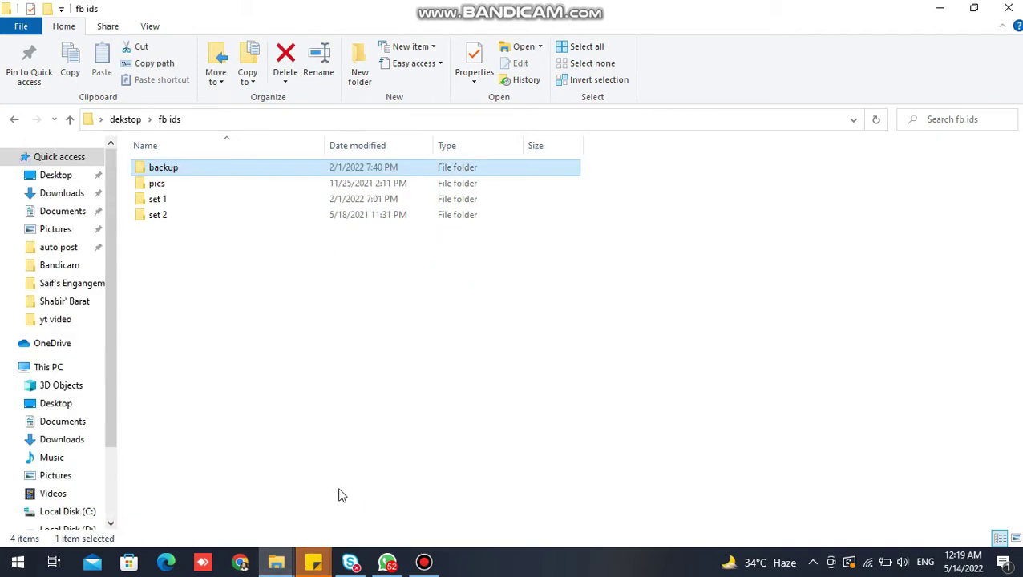
double_click(160, 201)
scroll(258, 325, "down", 2)
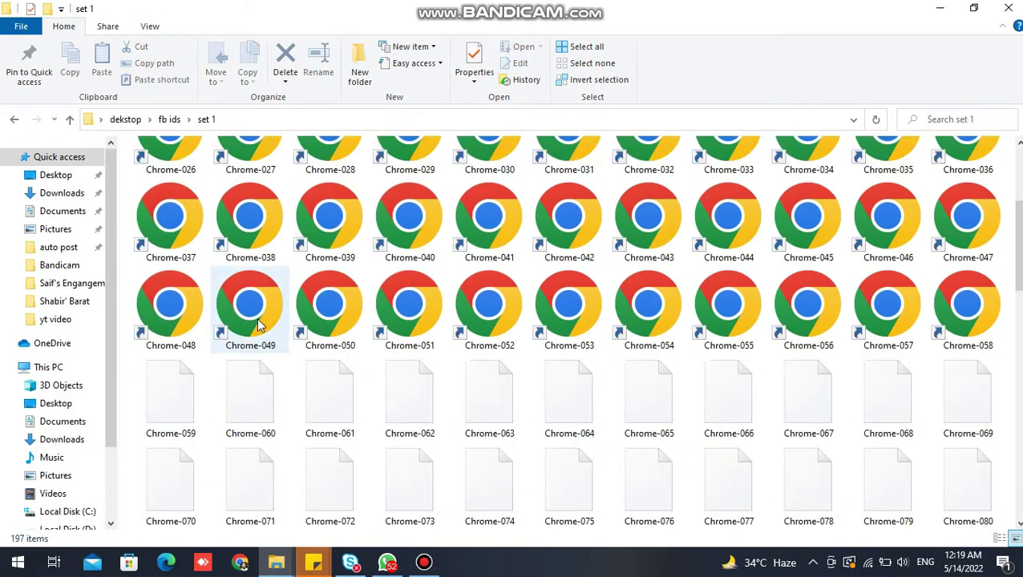
scroll(258, 324, "down", 6)
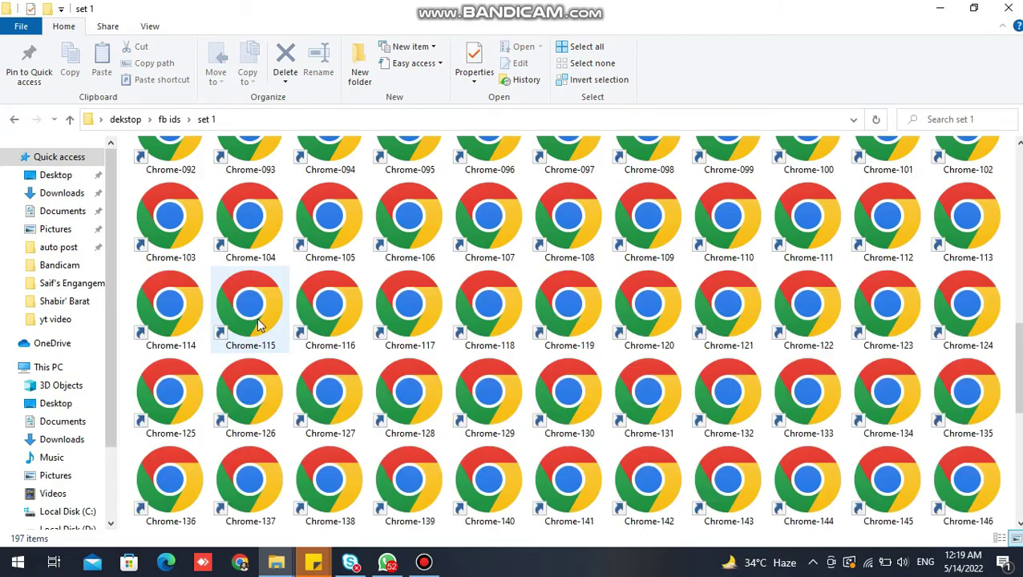
scroll(258, 324, "down", 5)
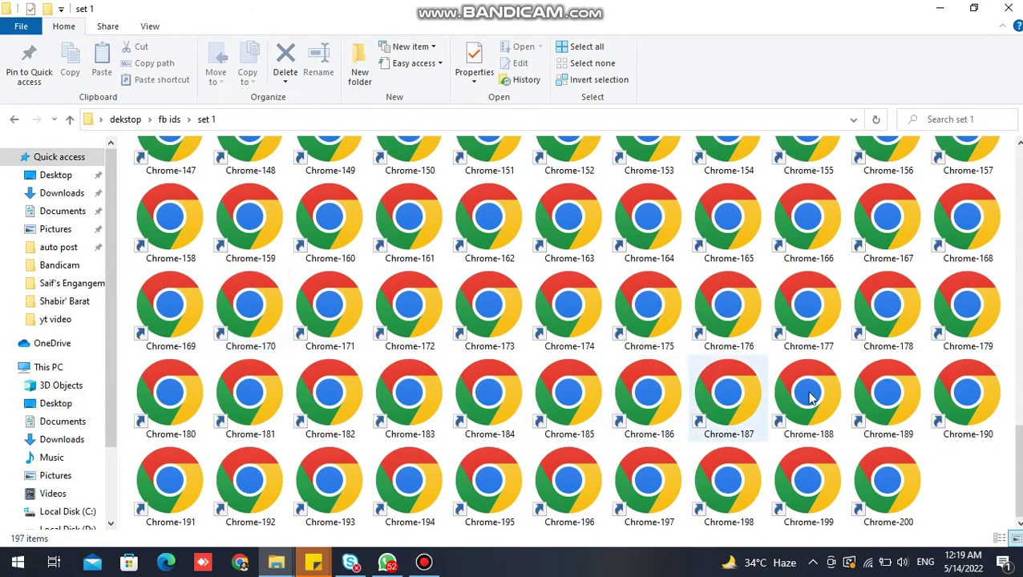
left_click(890, 491)
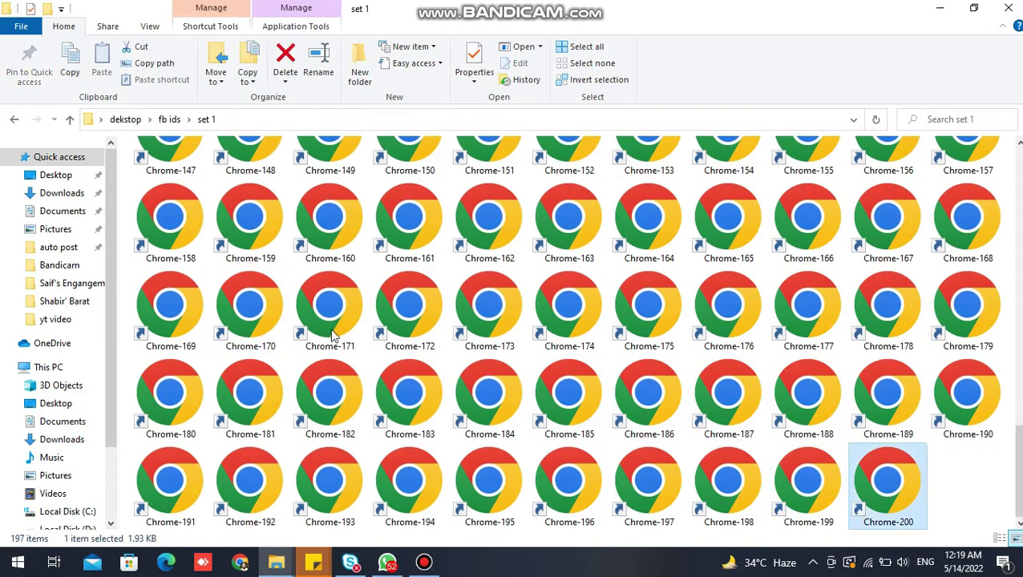
Step: Examine the Chrome shortcuts in the set 2 folder of fb ids, through to Chrome-400
left_click(70, 120)
double_click(157, 220)
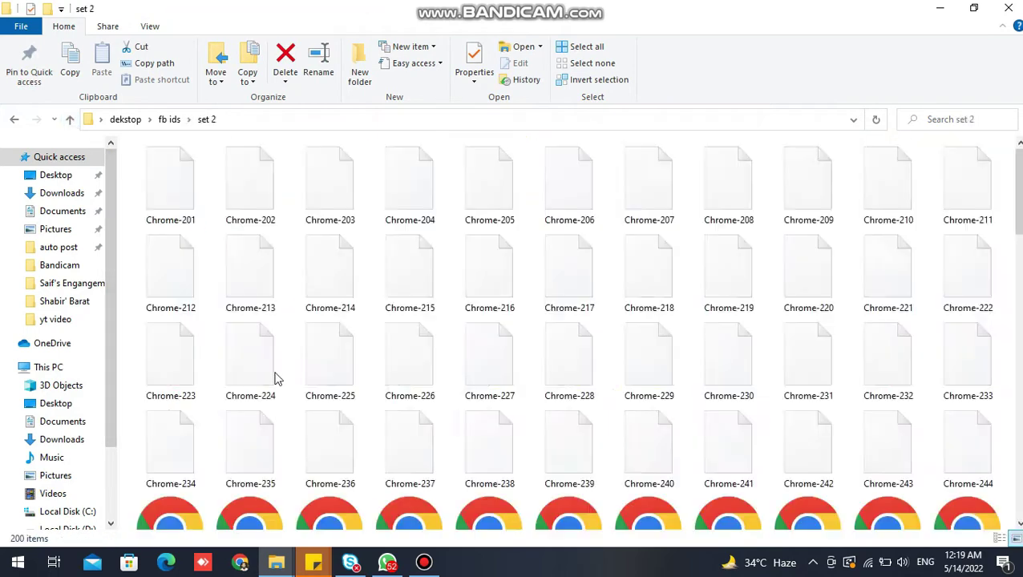
scroll(322, 417, "down", 14)
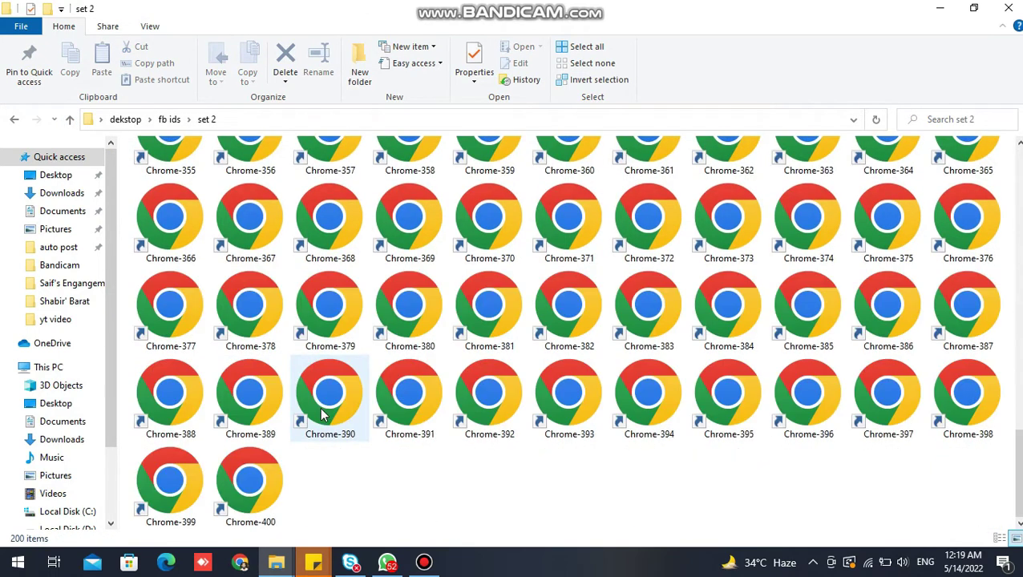
left_click(279, 495)
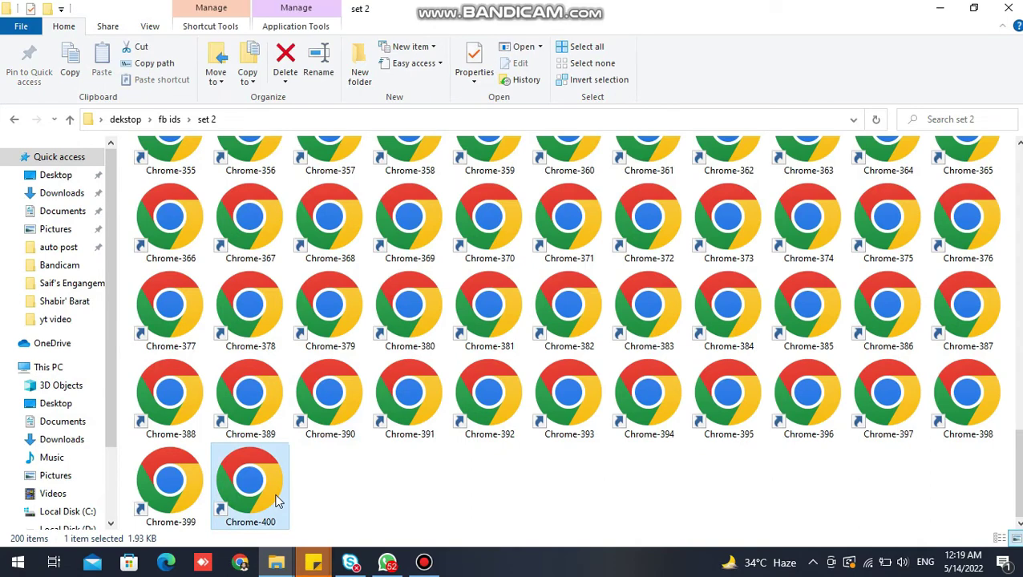
Step: Look through the Chrome shortcuts in the backup folder and return to the fb ids folder
left_click(69, 120)
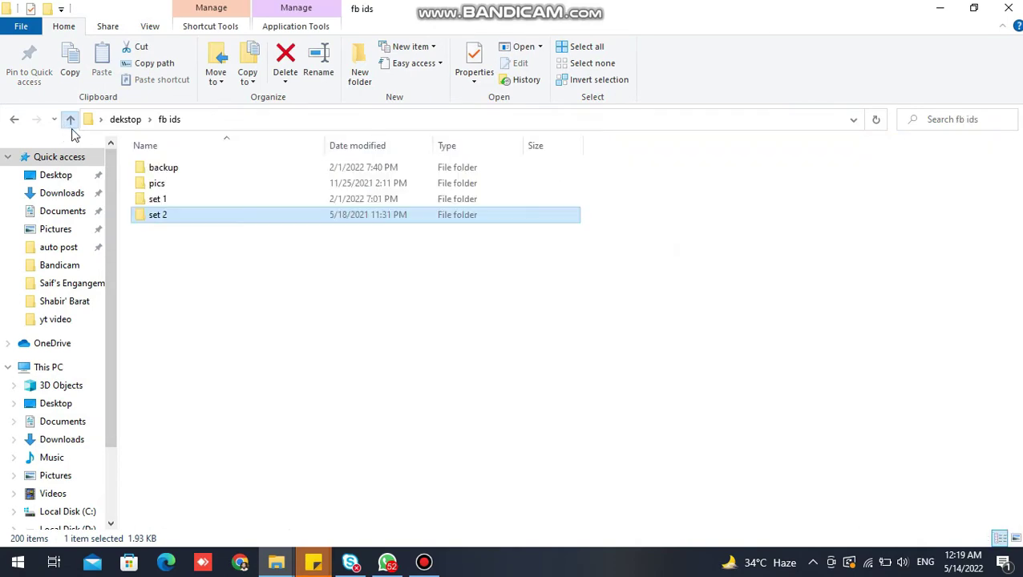
left_click(156, 171)
double_click(156, 172)
scroll(269, 393, "down", 2)
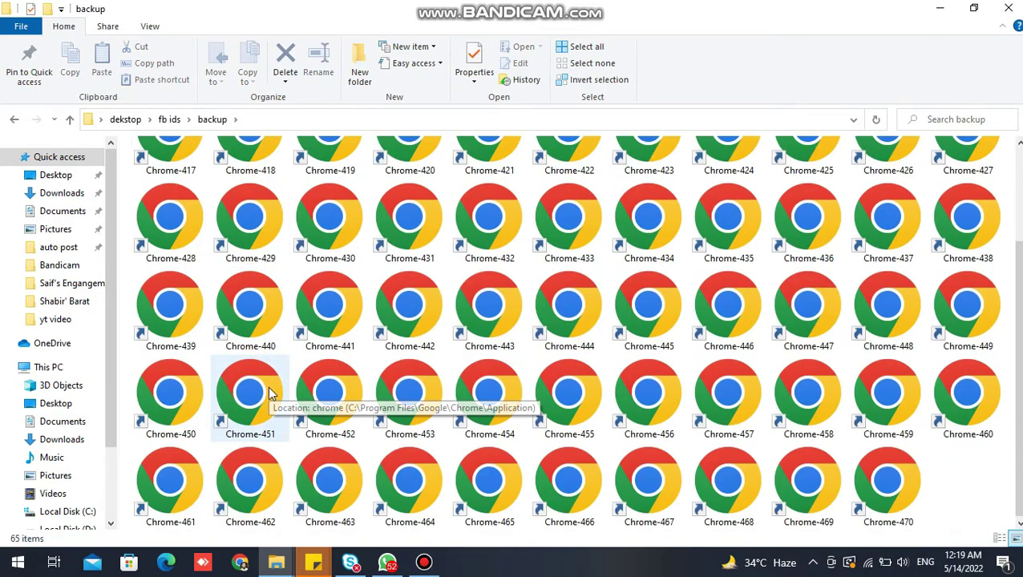
scroll(353, 424, "up", 2)
scroll(337, 422, "down", 2)
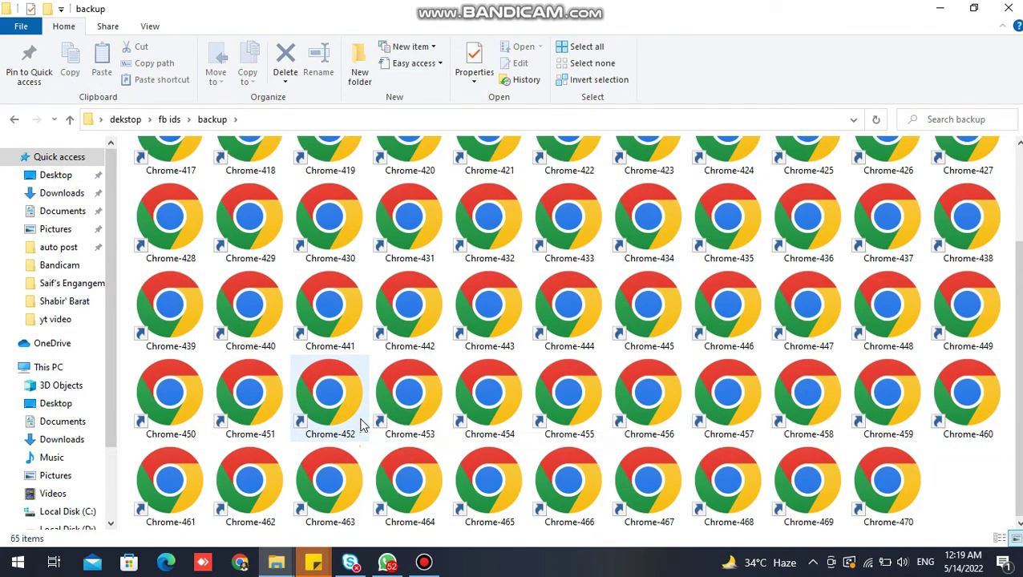
scroll(328, 421, "up", 2)
left_click(70, 119)
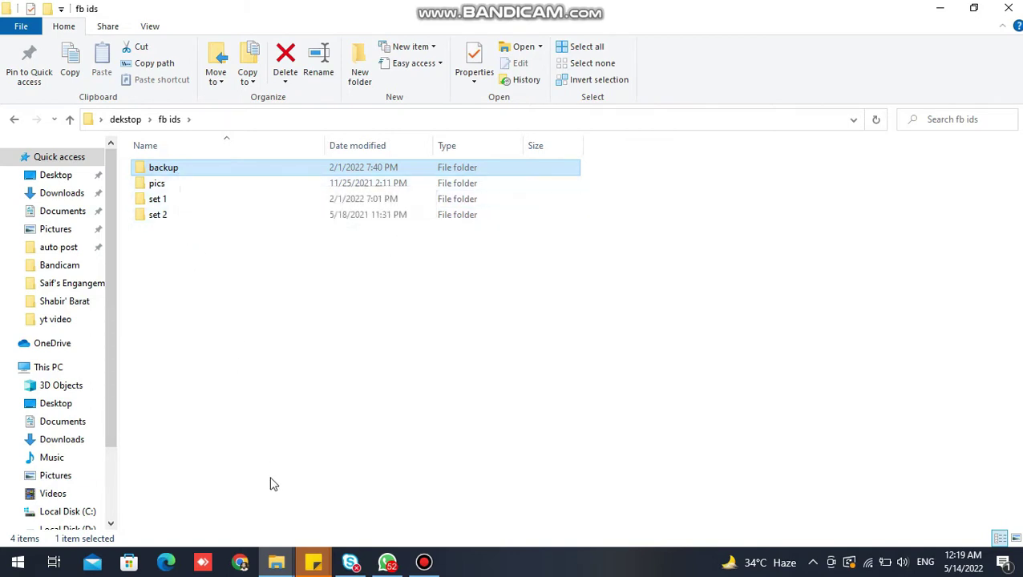
left_click(274, 557)
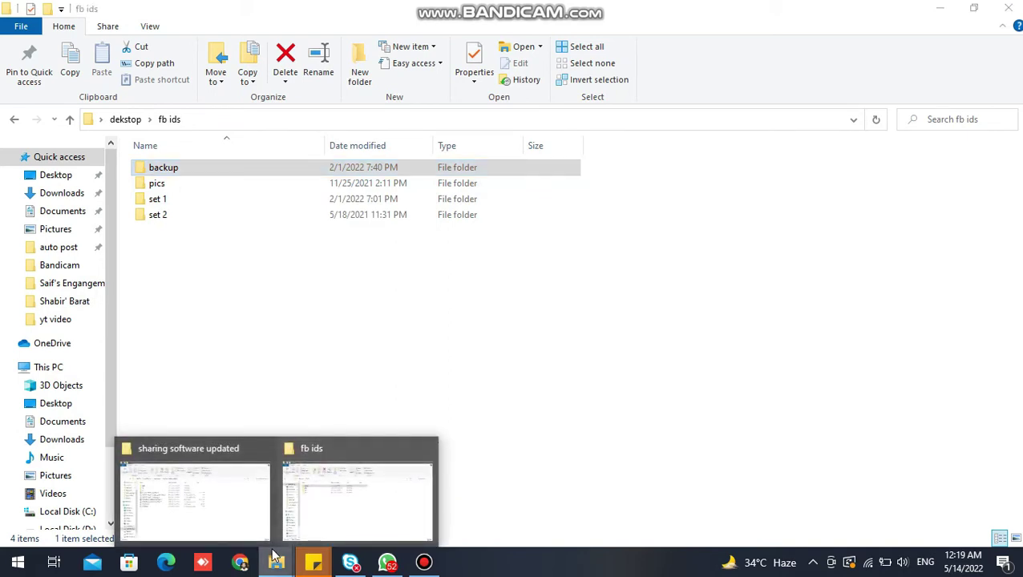
left_click(203, 272)
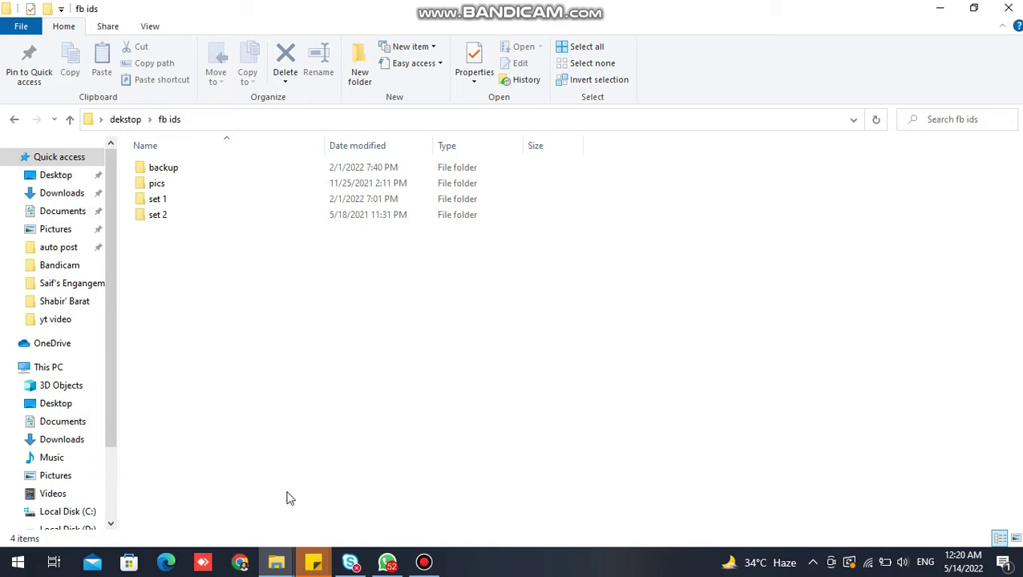
Step: Create a folder named "chrome profiles" in the sharing software updated folder and check its contents
mouse_move(276, 562)
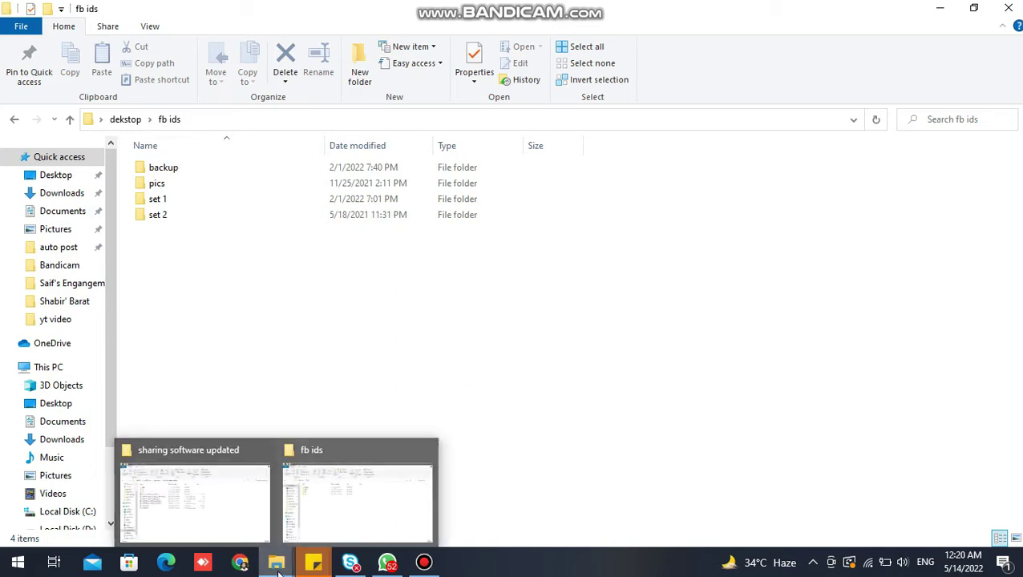
left_click(238, 521)
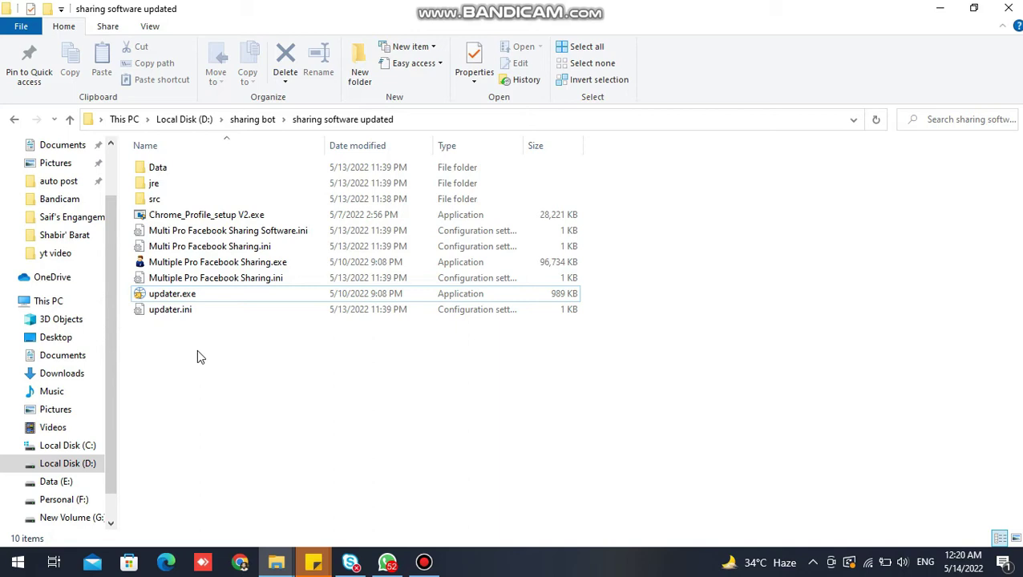
key("ctrl+shift+n")
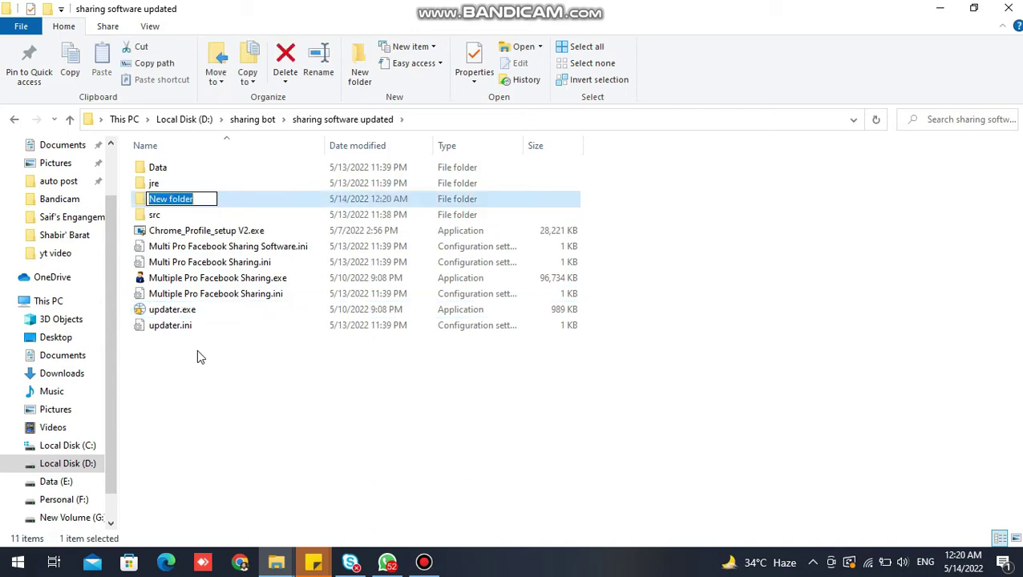
type("chrome profiles")
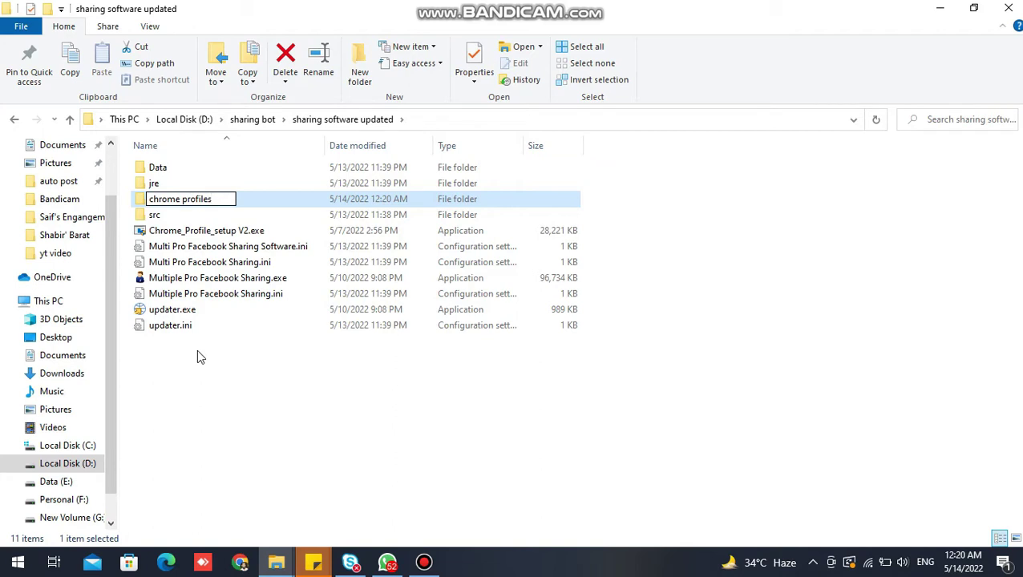
key("Return")
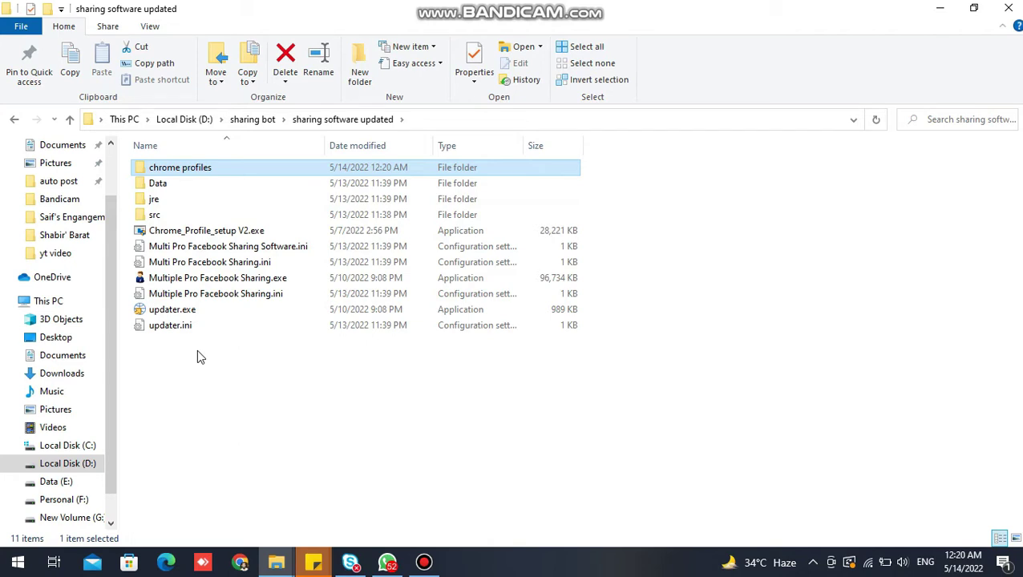
double_click(207, 175)
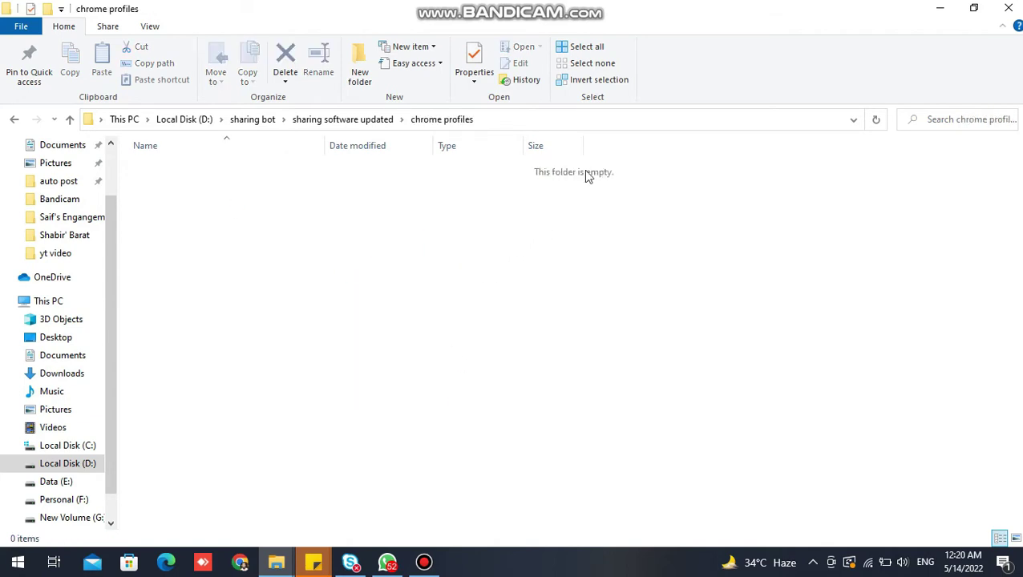
left_click(71, 119)
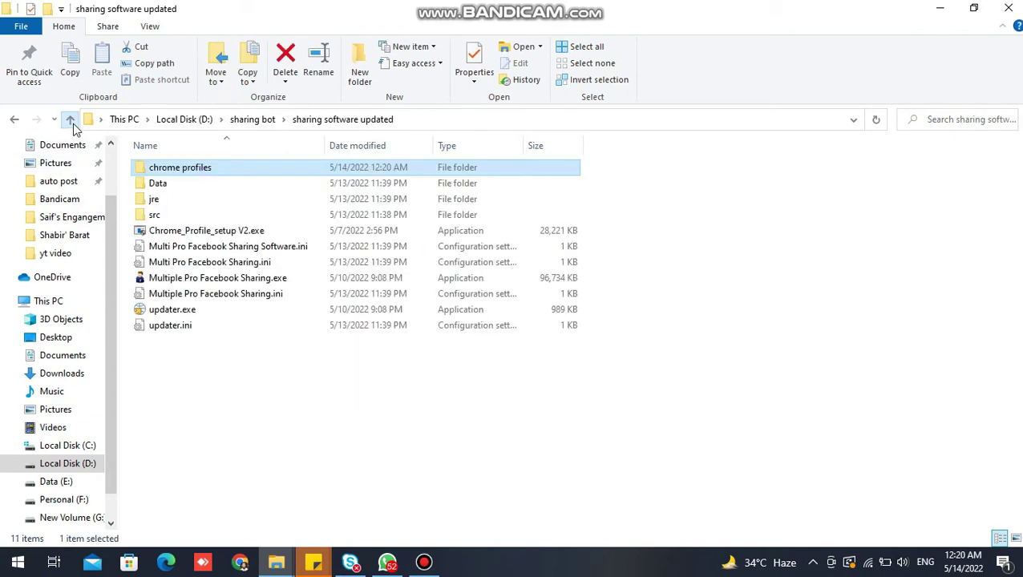
Step: Launch Chrome_Profile_setup V2.exe and move its window away from the screen corner
left_click(160, 230)
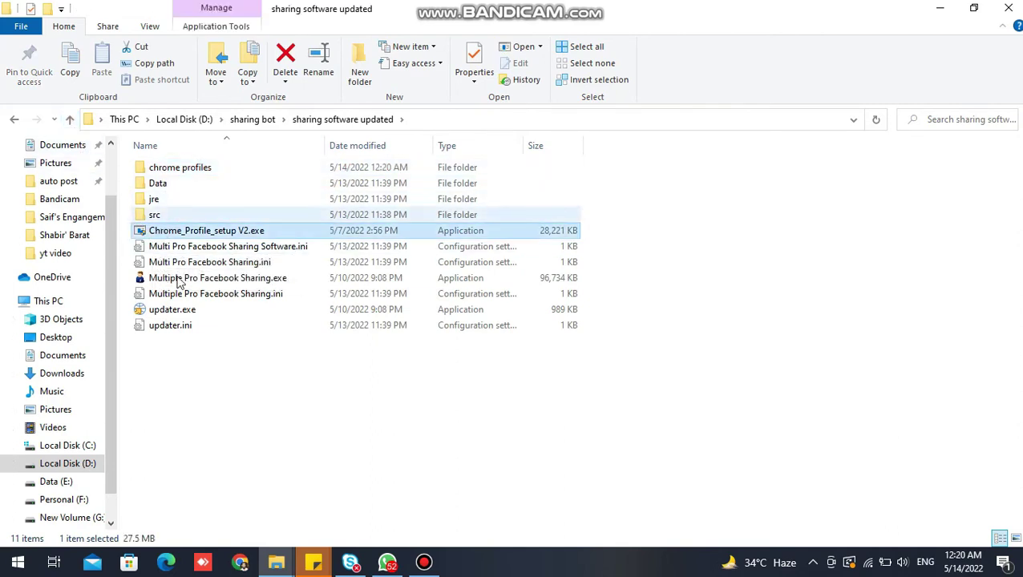
double_click(248, 232)
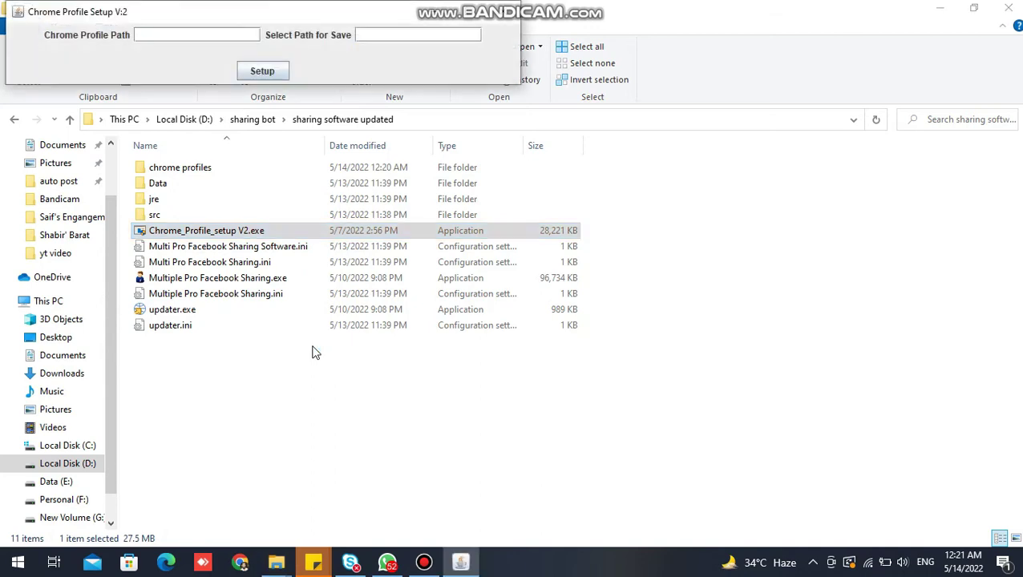
left_click_drag(128, 13, 298, 210)
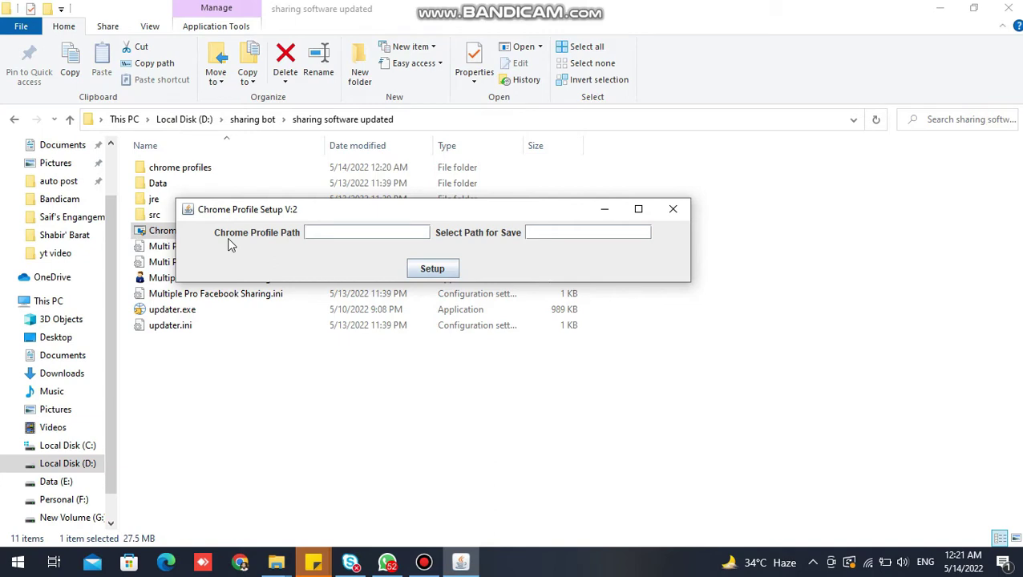
Step: Set the Chrome Profile Path to the User Data folder inside AppData\Local\Google\Chrome
left_click(312, 233)
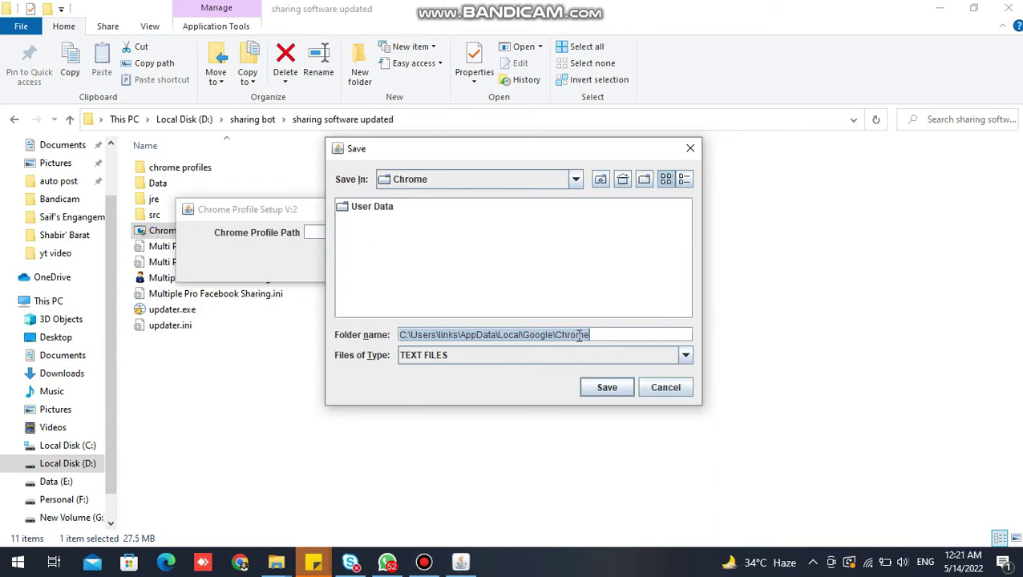
left_click(370, 210)
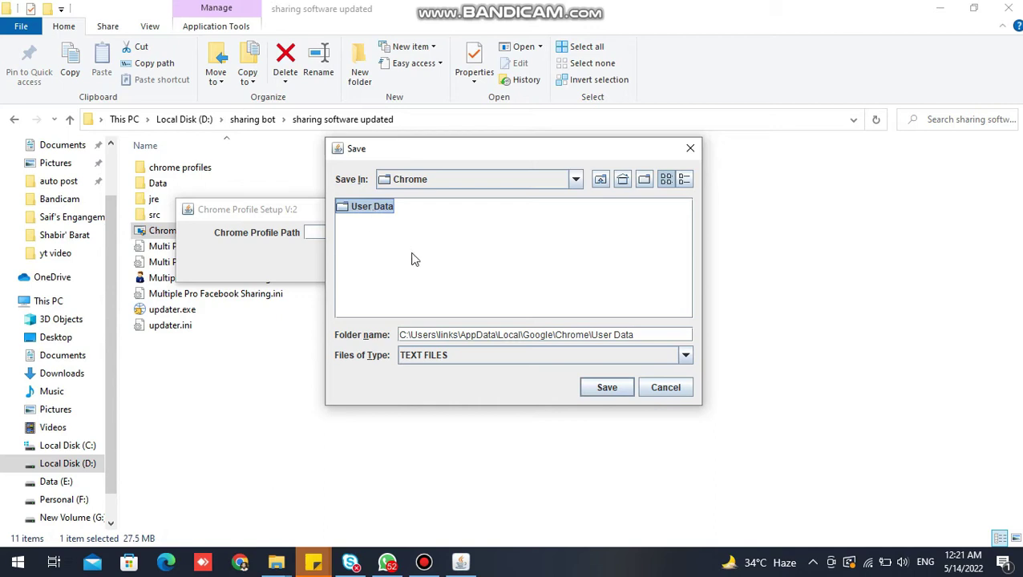
left_click(607, 385)
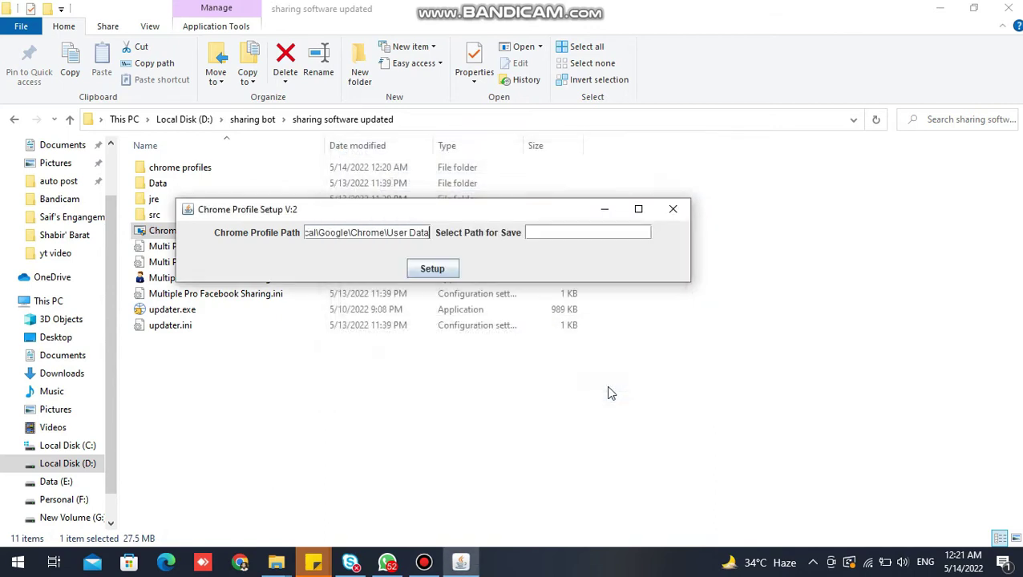
Step: Set the save path to D:\sharing bot\sharing software updated\chrome profiles
left_click(527, 233)
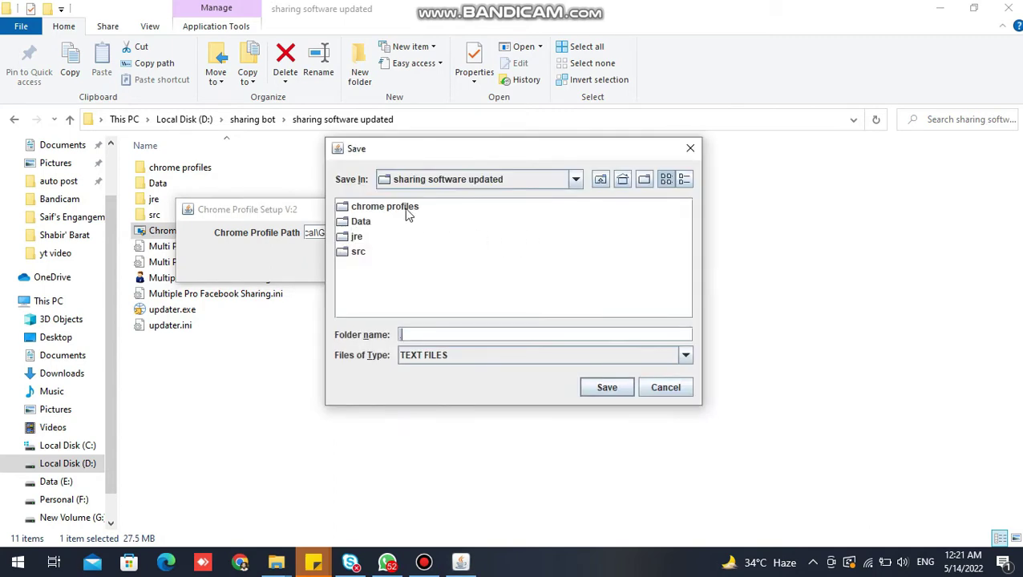
left_click(393, 207)
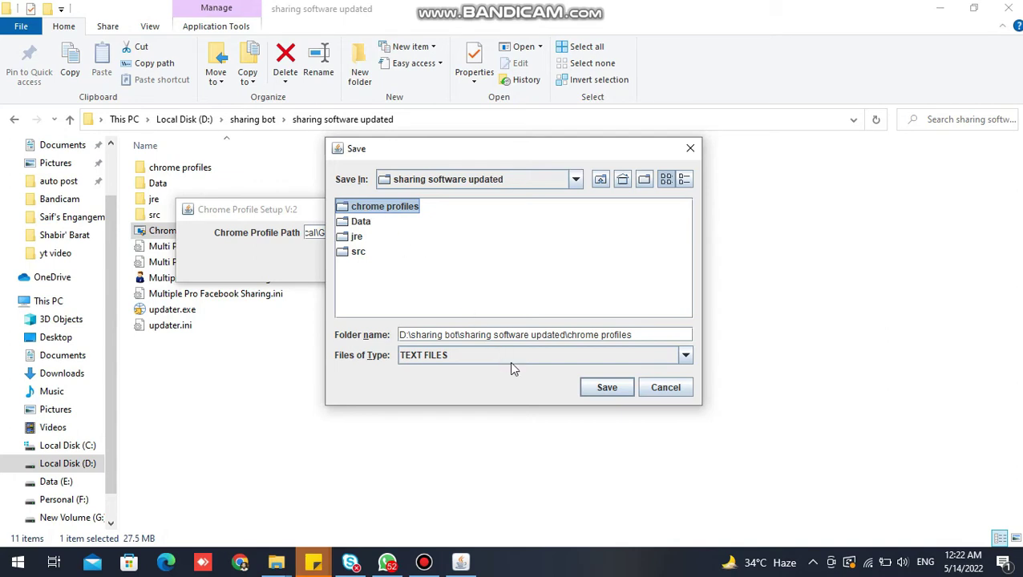
left_click(606, 388)
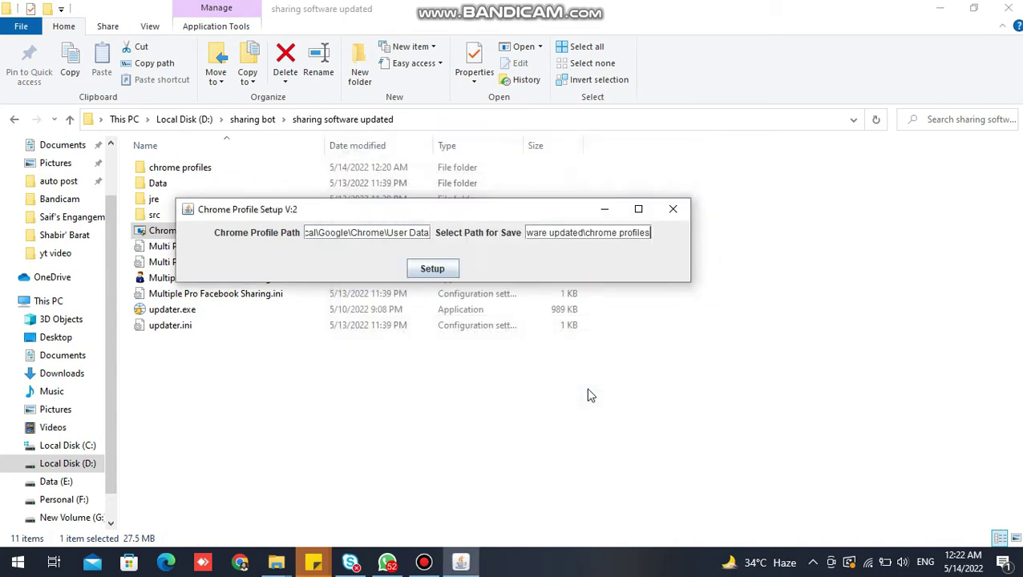
Step: Run the Chrome profile setup with the chosen paths and close the setup tool once it finishes
left_click(434, 271)
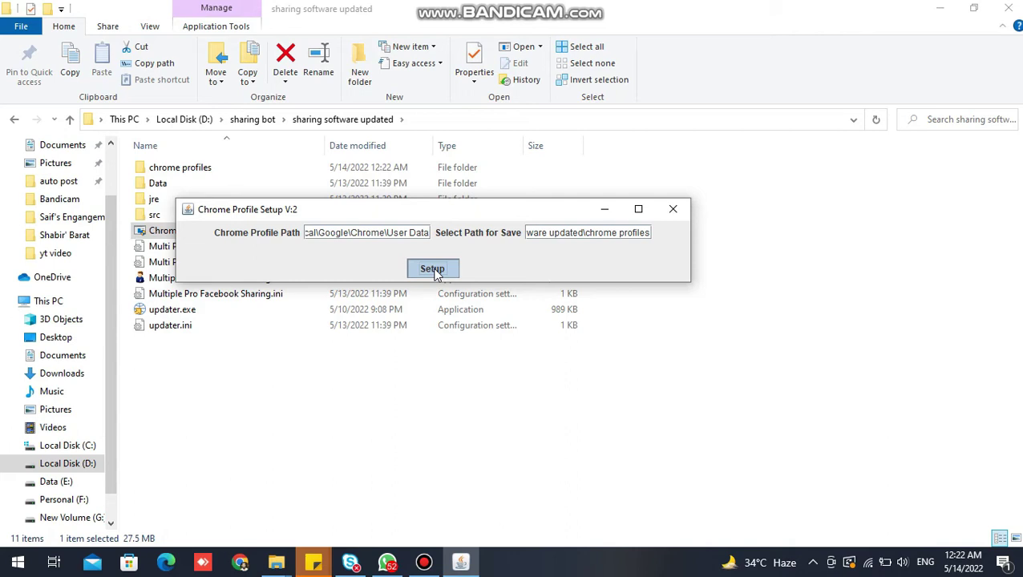
left_click(433, 270)
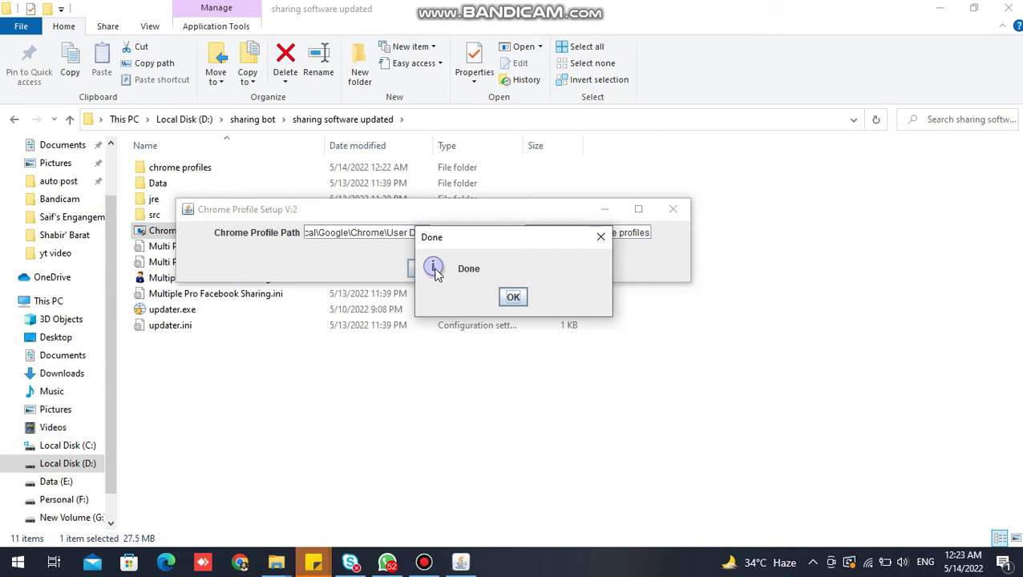
left_click(511, 299)
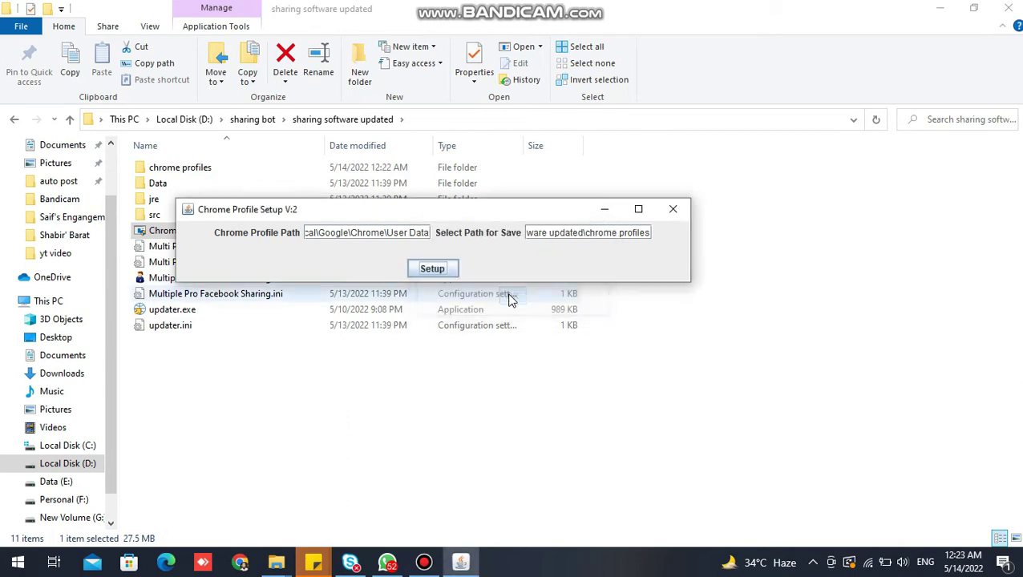
left_click(672, 210)
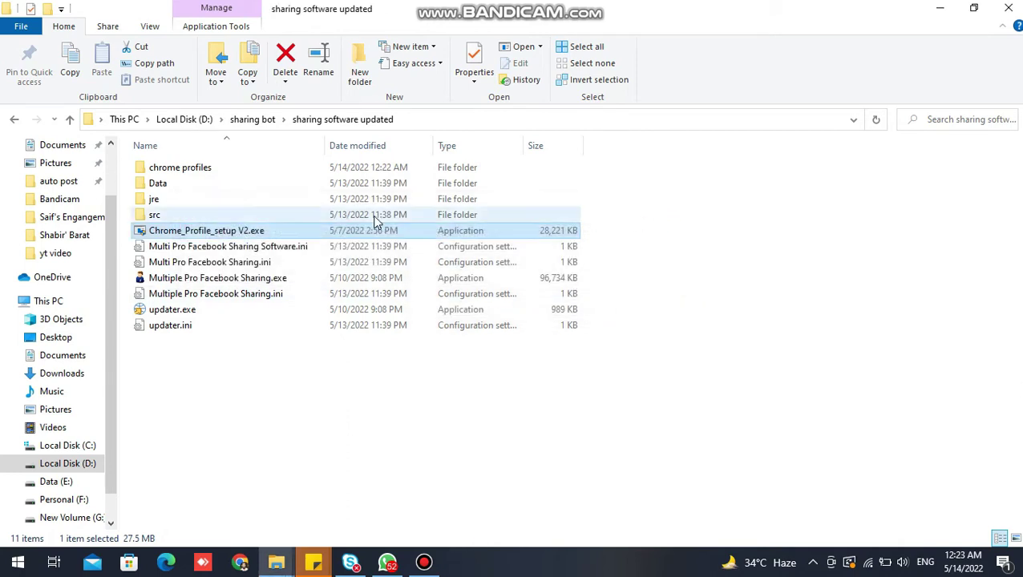
Step: Examine the generated profile folders in chrome profiles, including the contents of Profile 2 and the folder's full path, and return to sharing software updated
double_click(202, 172)
scroll(199, 229, "down", 20)
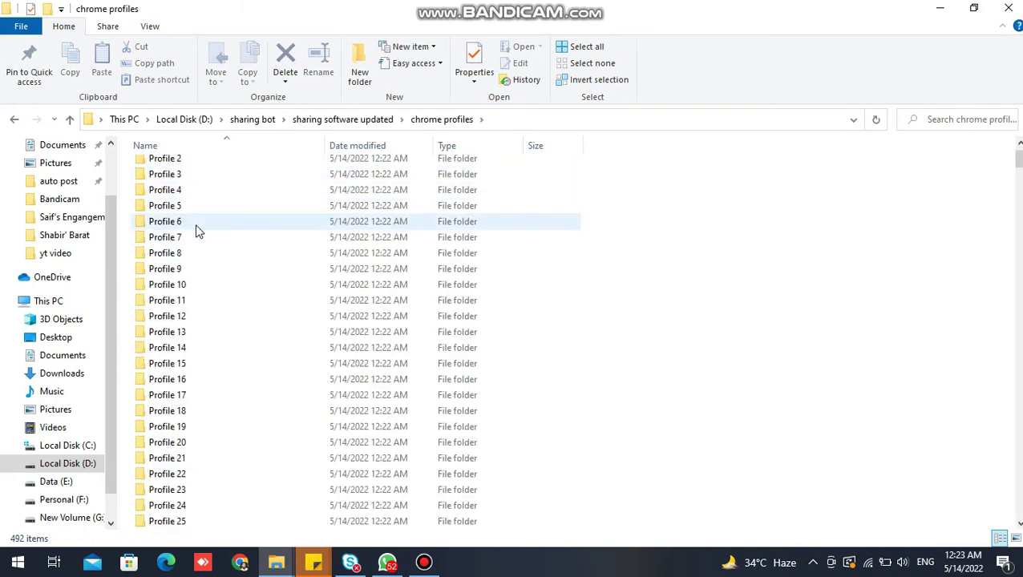
scroll(199, 228, "down", 20)
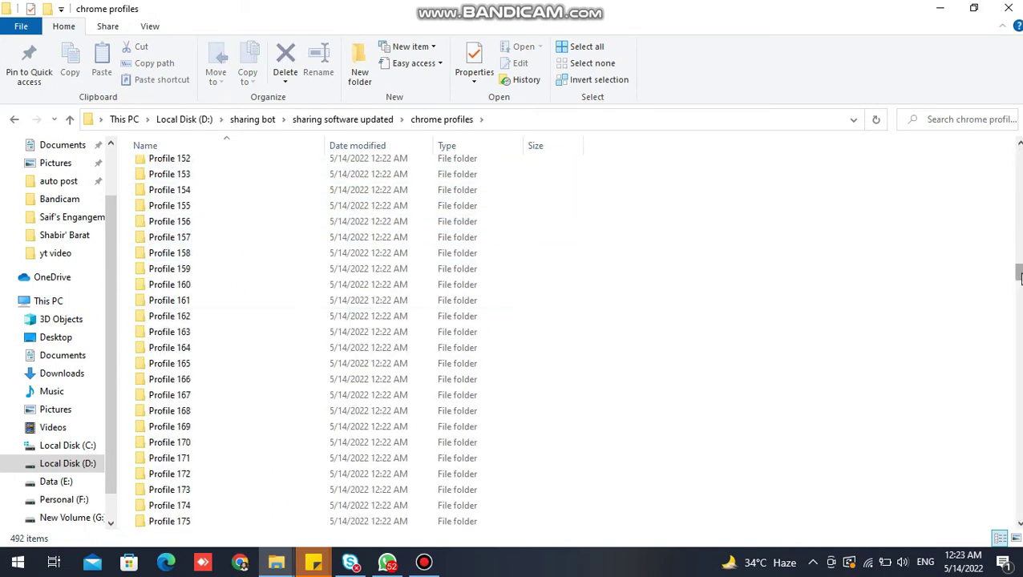
left_click_drag(1018, 273, 1015, 137)
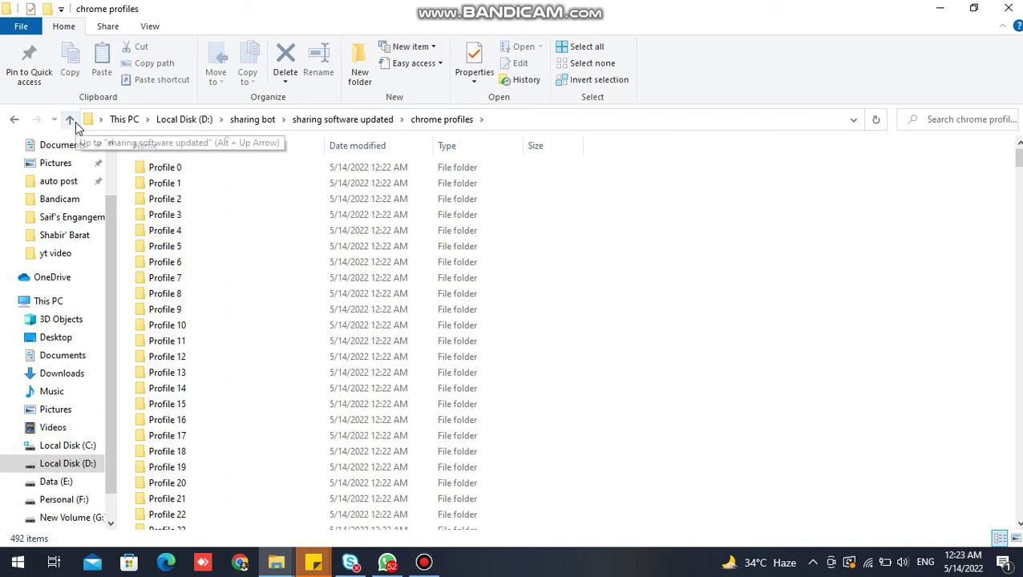
double_click(159, 200)
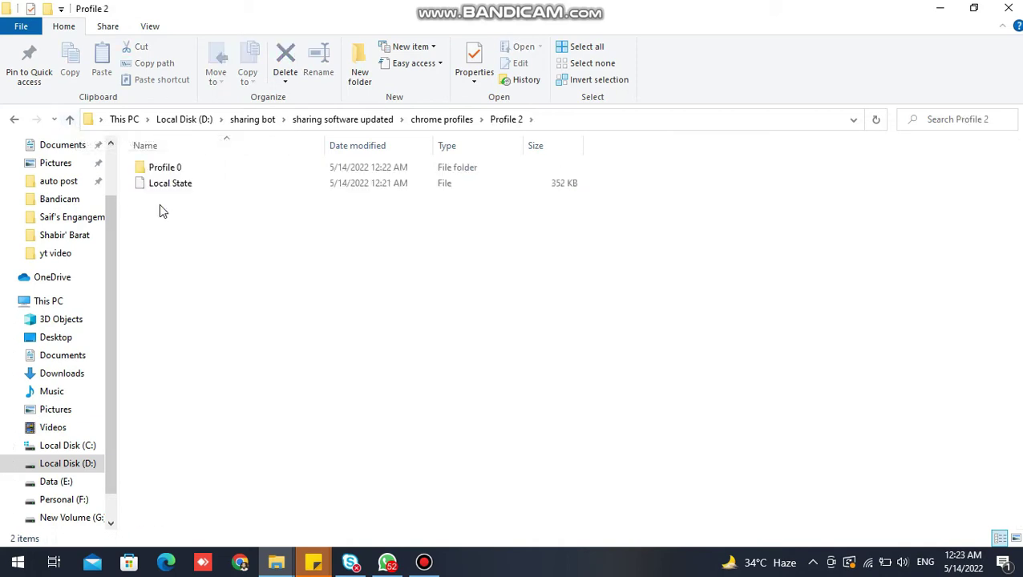
left_click(70, 121)
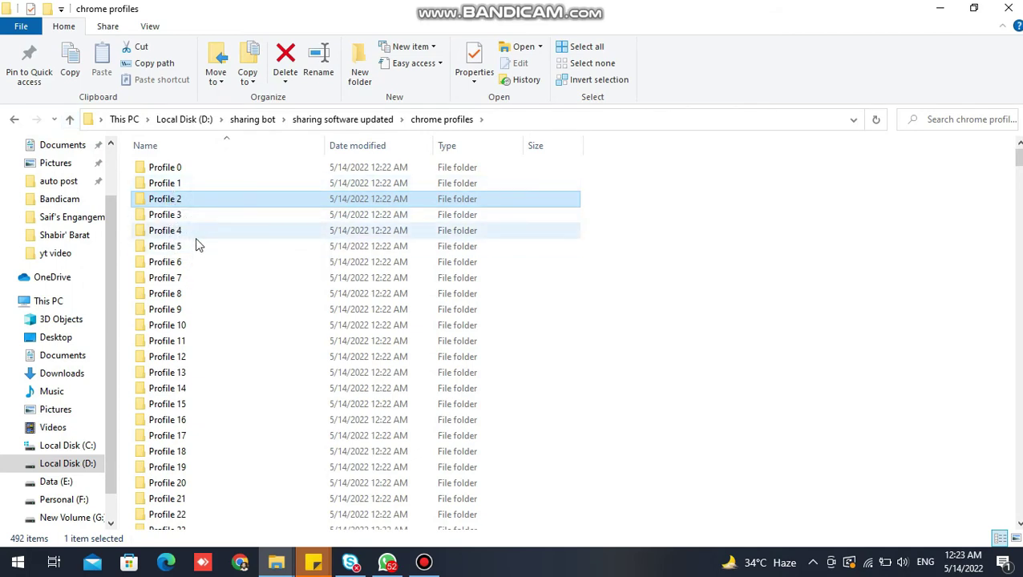
left_click(509, 120)
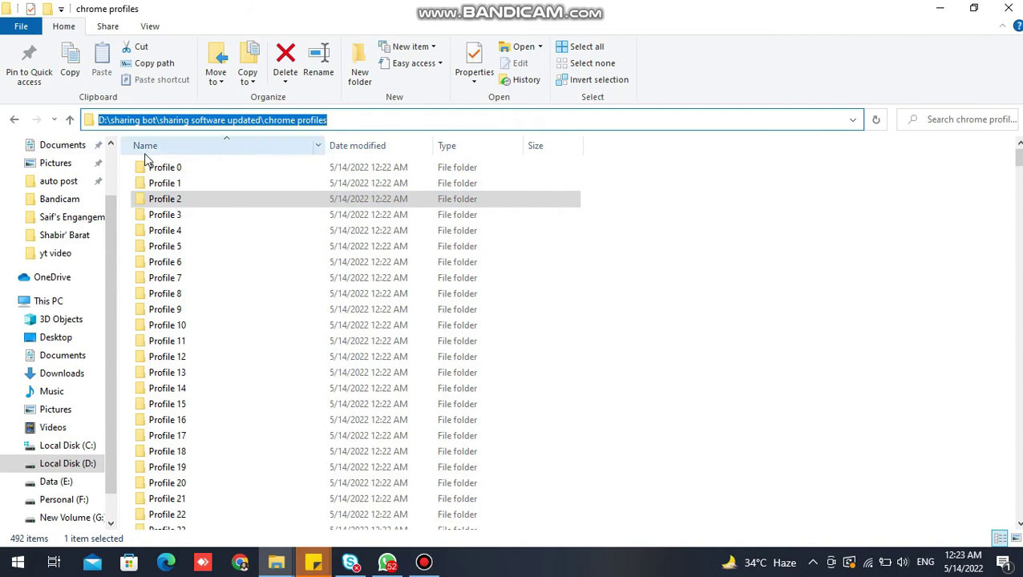
left_click(179, 206)
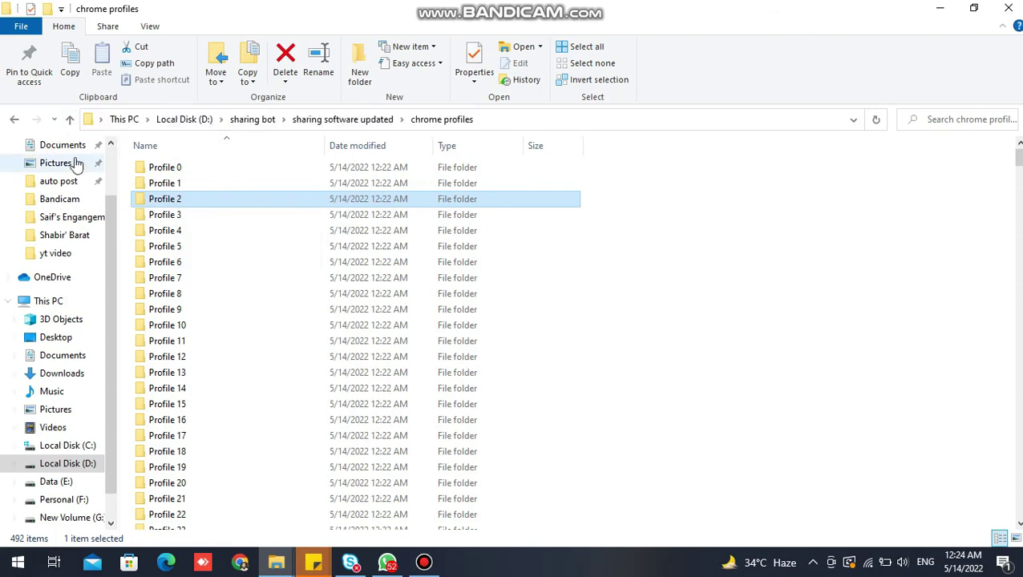
left_click(70, 120)
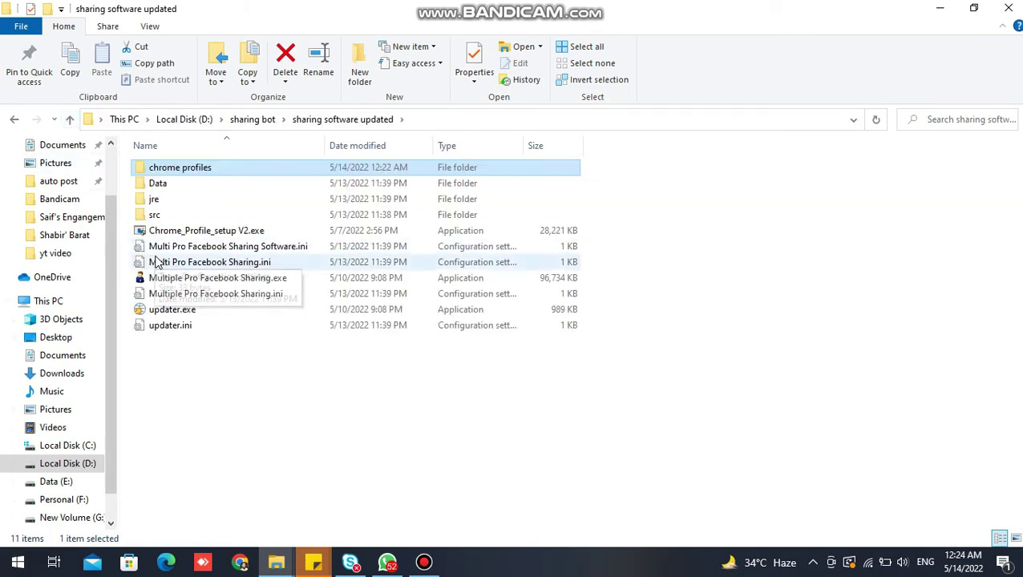
Step: Launch Multiple Pro Facebook Sharing.exe and, through its Language Checker, set the Chrome profiles path to the chrome profiles folder
left_click(183, 280)
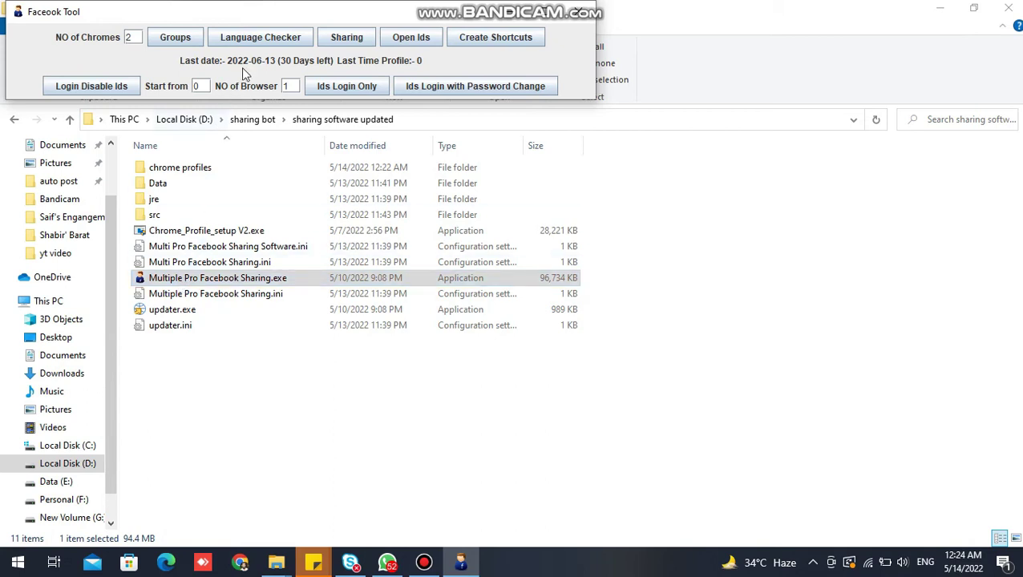
left_click(247, 40)
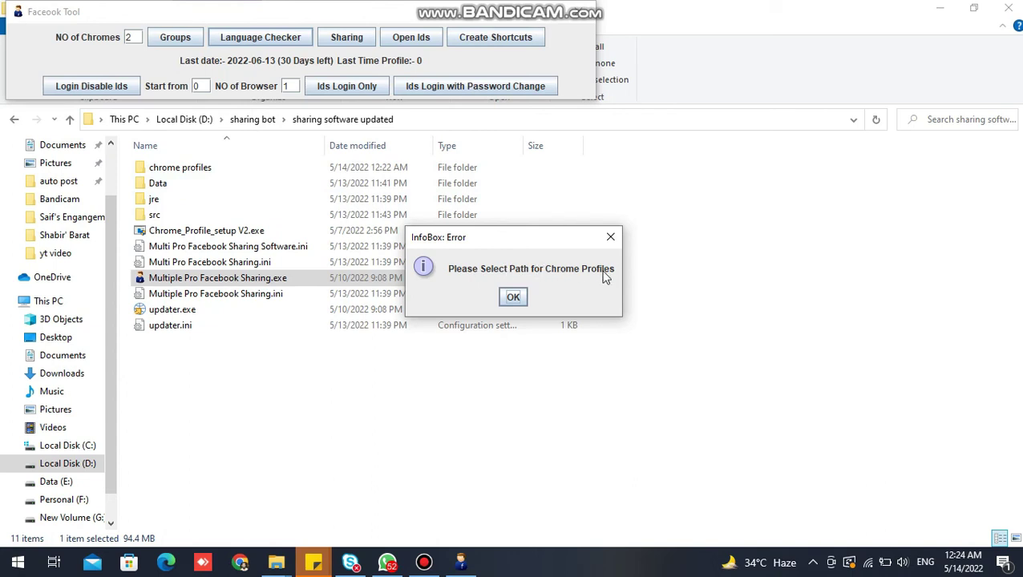
left_click(513, 296)
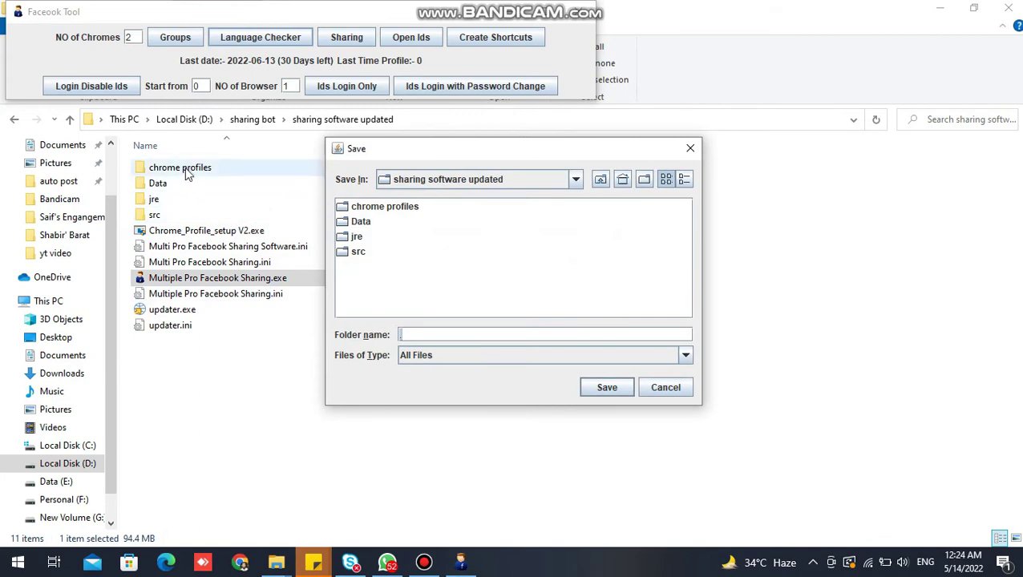
left_click(357, 209)
left_click(606, 386)
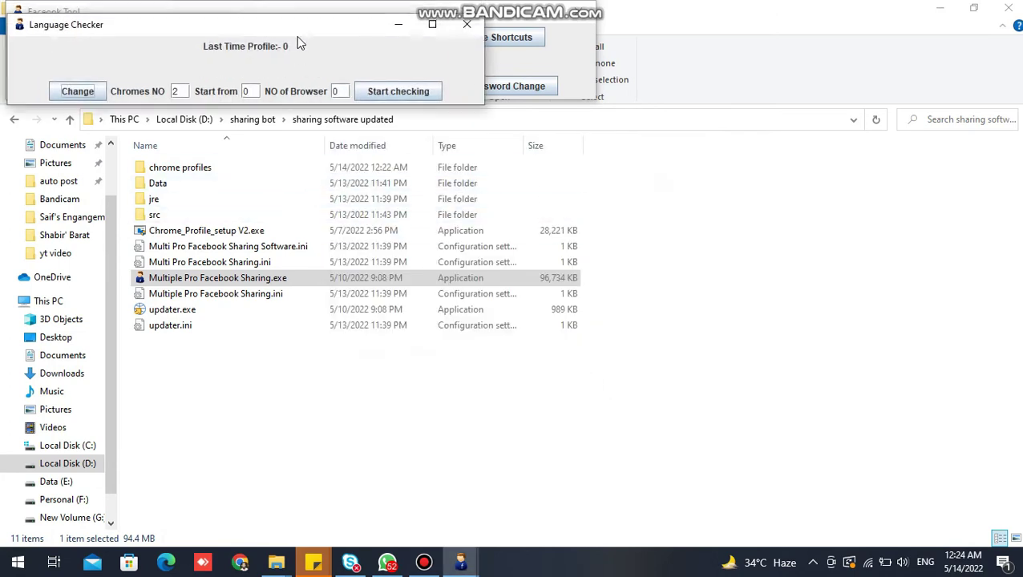
Step: Close the Language Checker, move the main tool window away from the screen corner and minimize it
left_click_drag(291, 11, 379, 177)
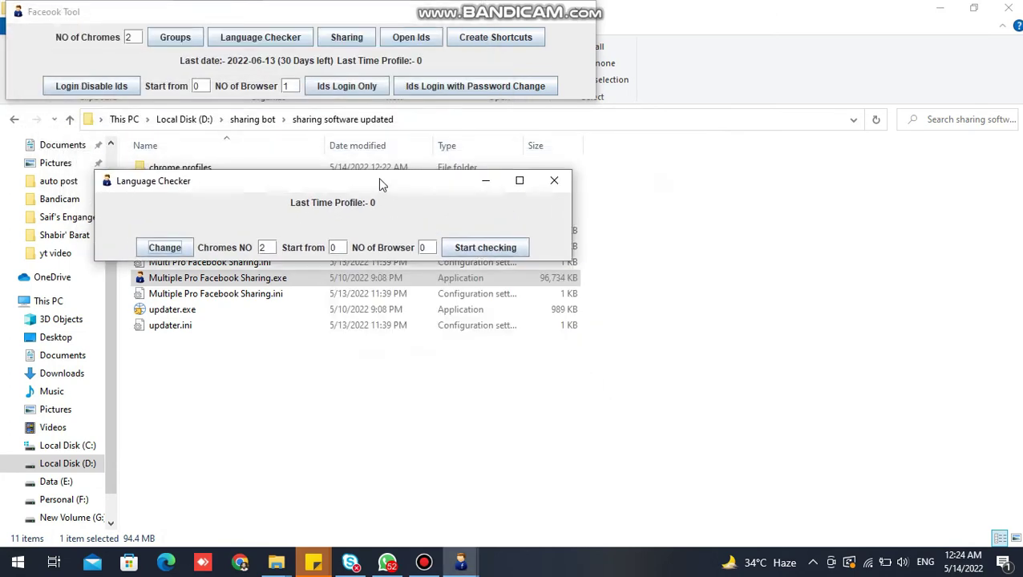
left_click(553, 180)
left_click_drag(329, 16, 413, 287)
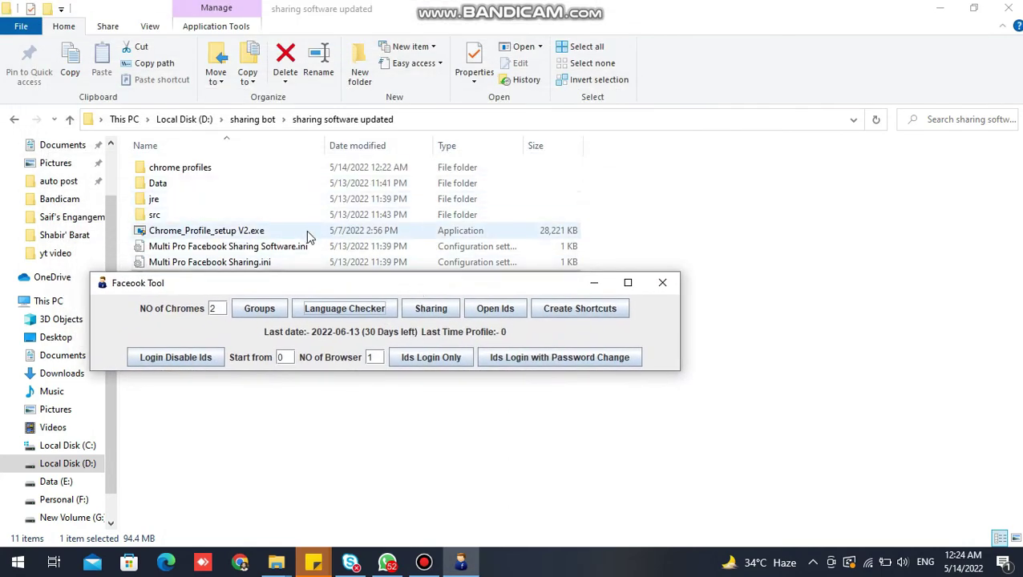
left_click(591, 287)
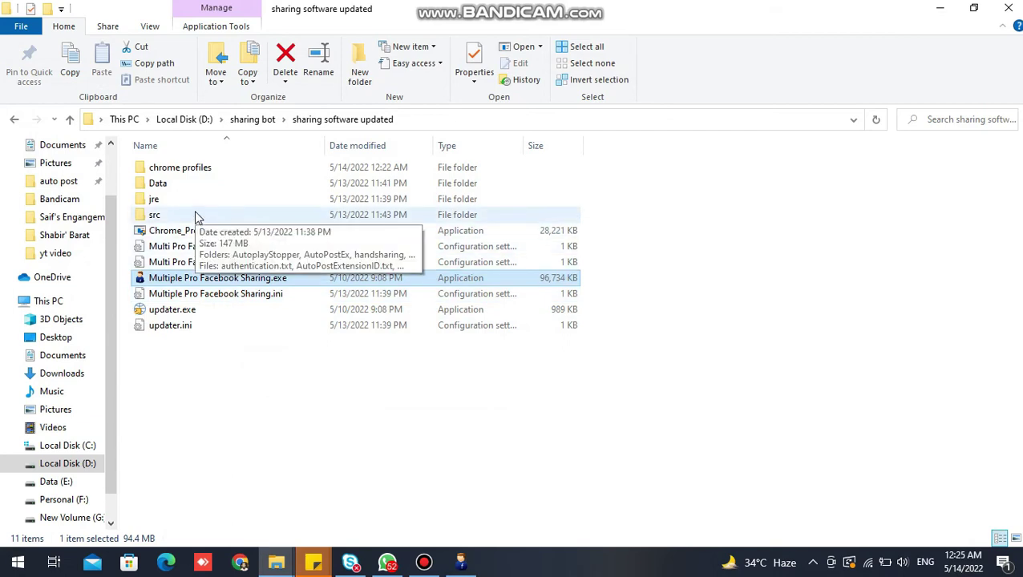
Step: Open chrome_user_path.txt in the src folder, check the stored Chrome profiles path and close the file
double_click(196, 215)
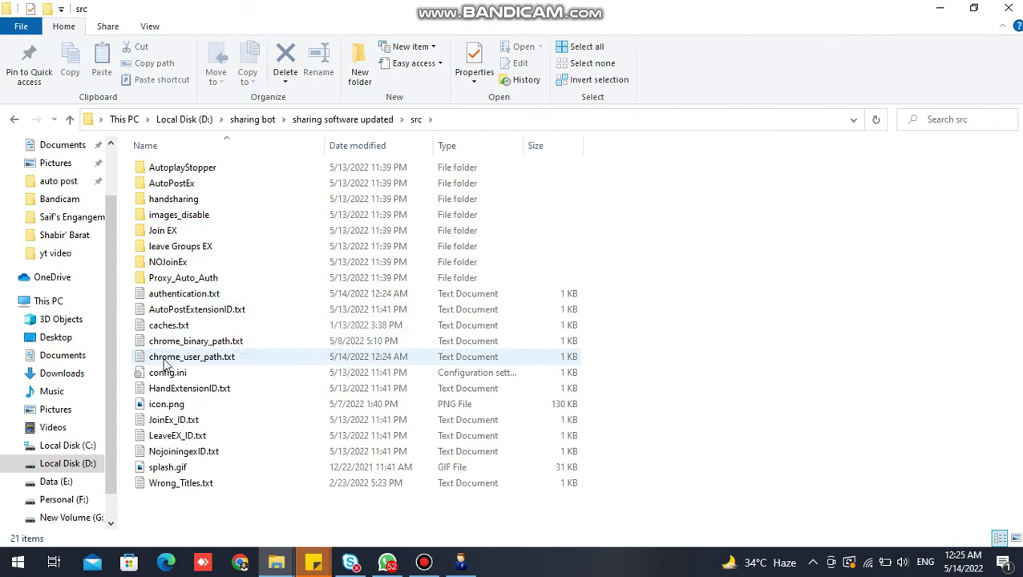
left_click(222, 361)
double_click(222, 361)
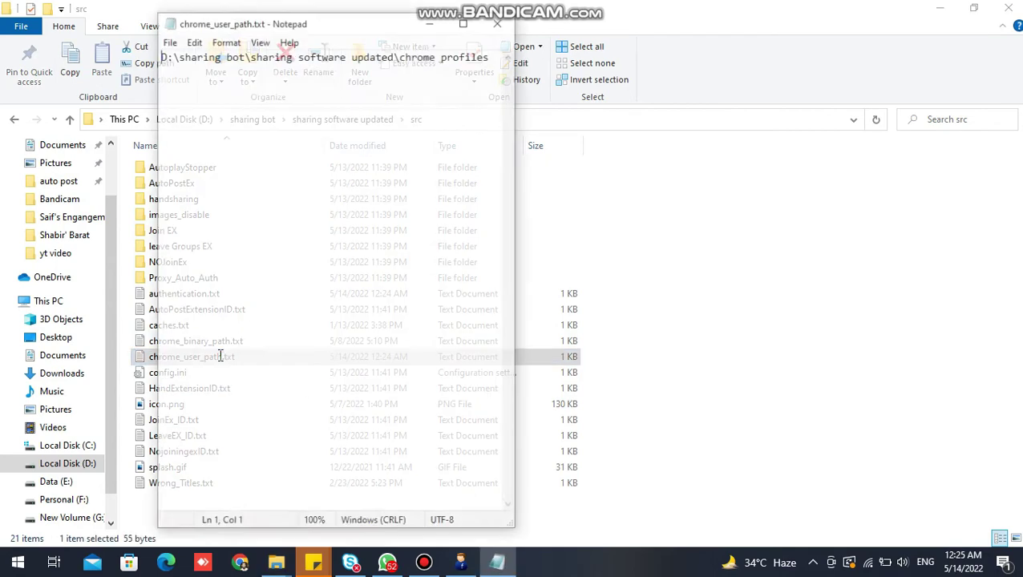
left_click(464, 21)
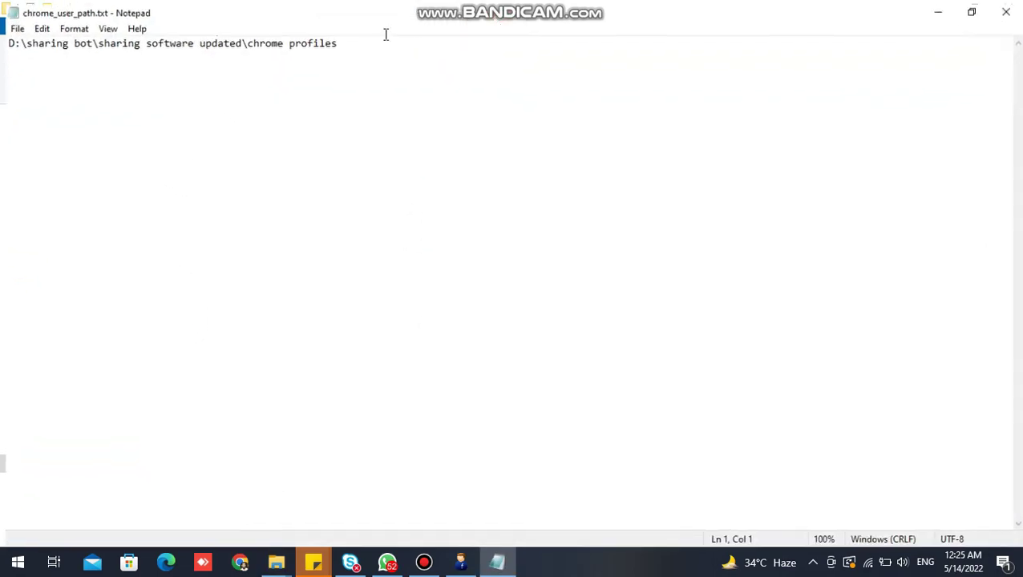
left_click_drag(3, 40, 71, 40)
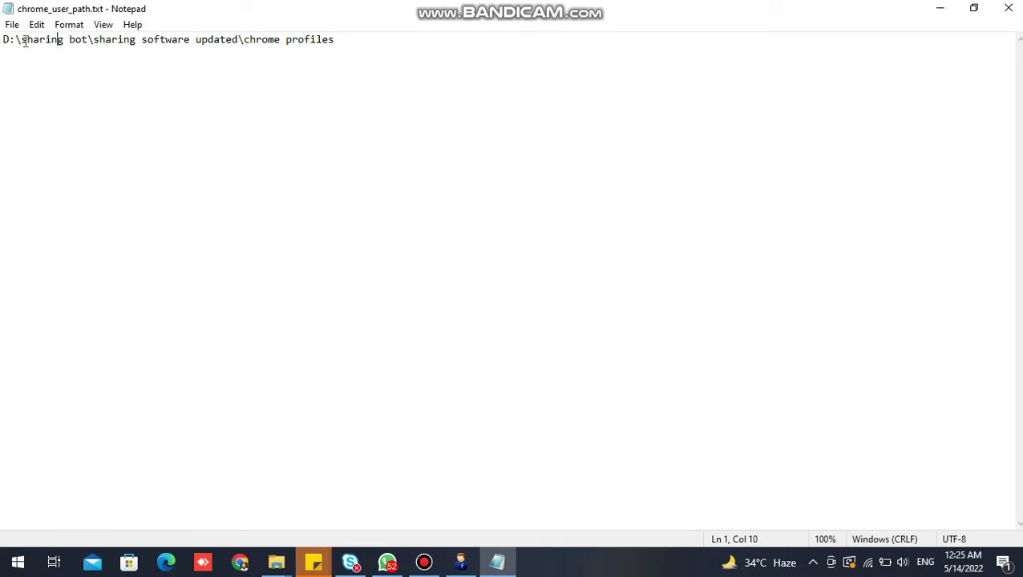
left_click_drag(20, 40, 347, 41)
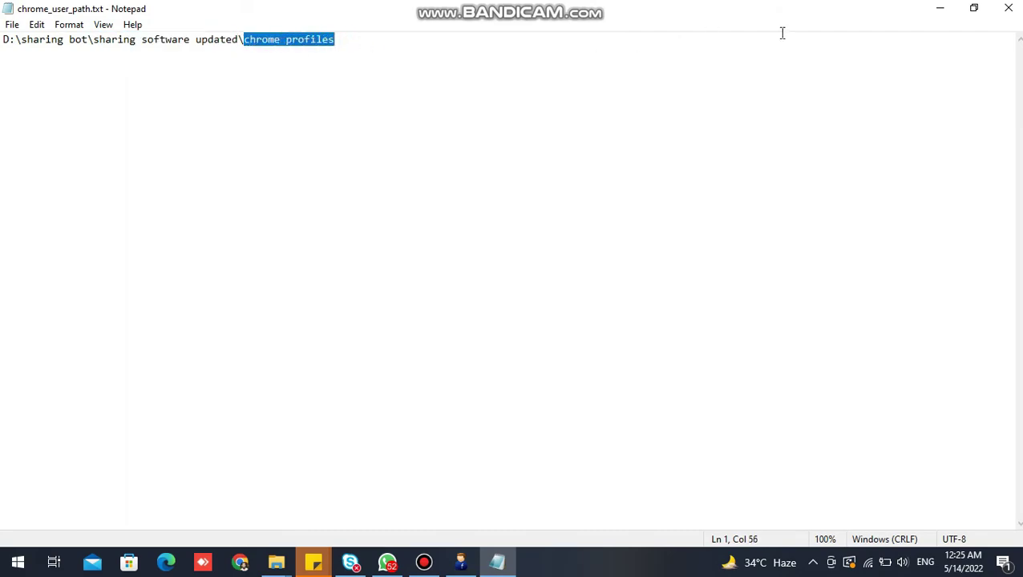
left_click(1009, 8)
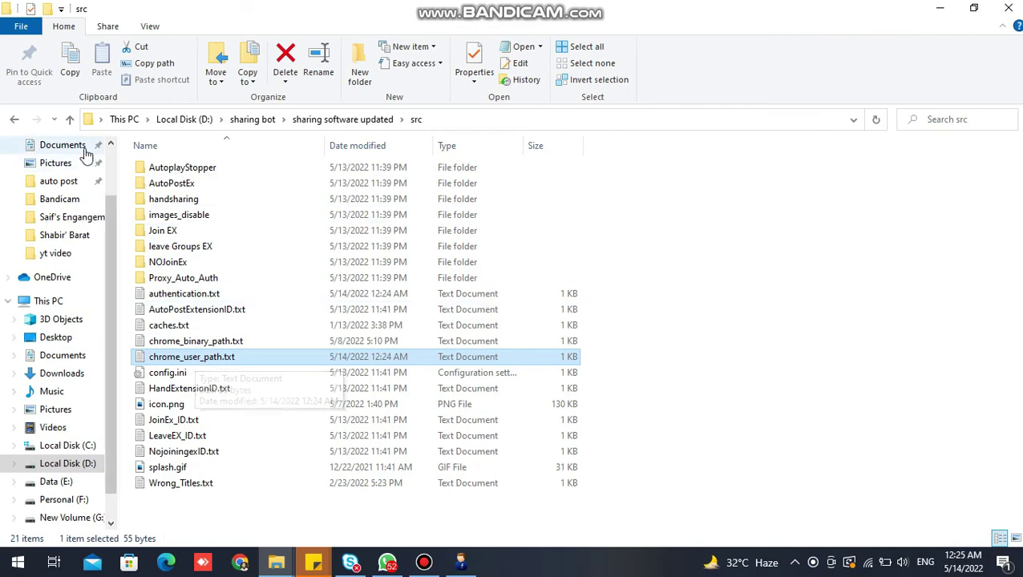
Step: Copy the full path of the chrome profiles folder inside sharing software updated
left_click(71, 120)
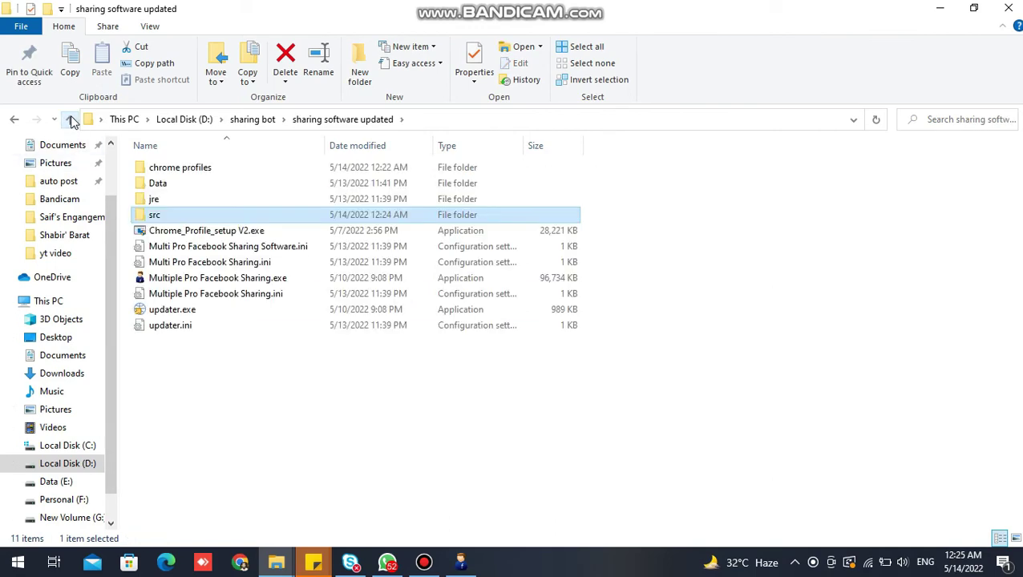
double_click(160, 168)
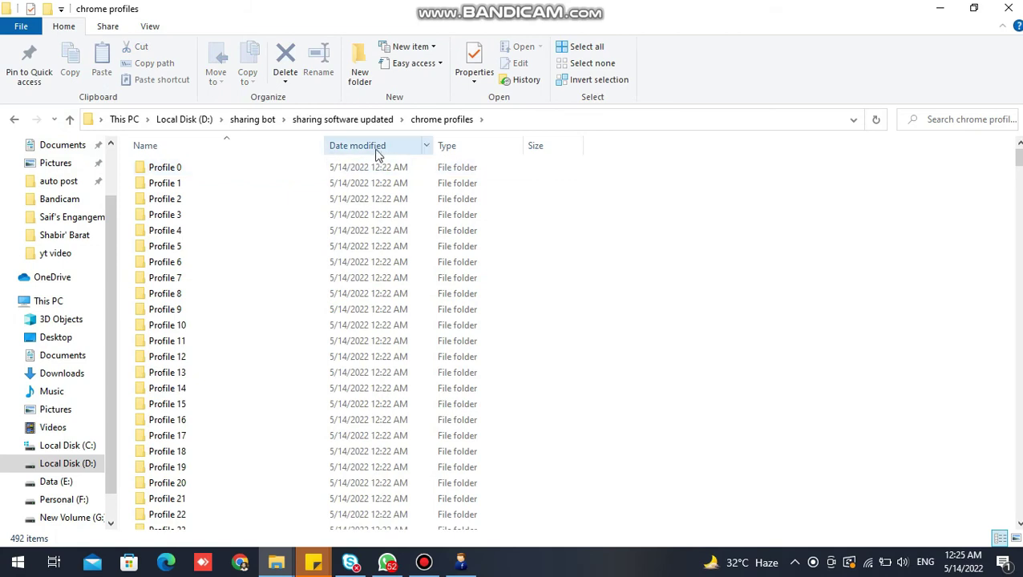
left_click(503, 119)
key("ctrl+c")
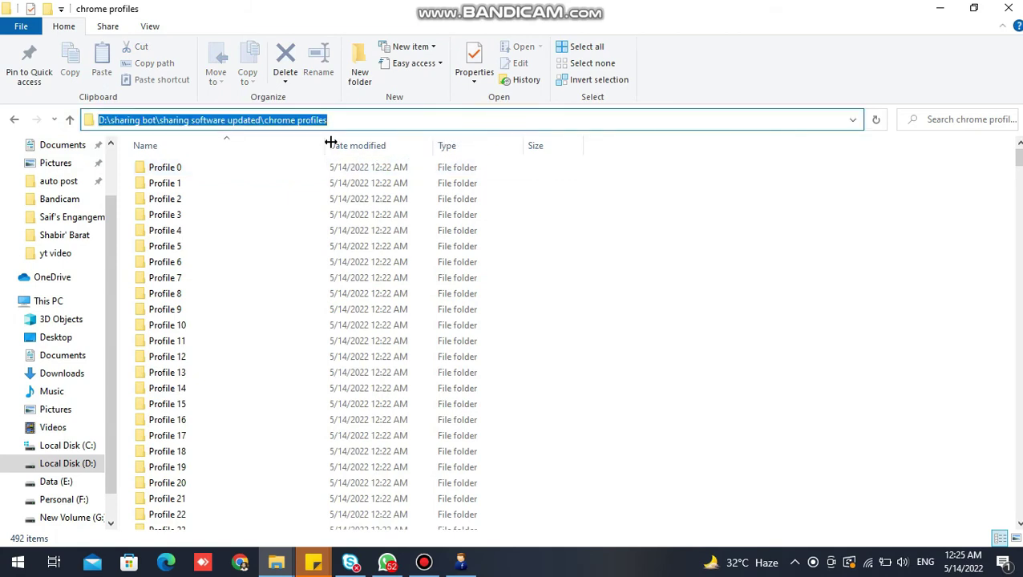
Step: Replace the contents of src\chrome_user_path.txt with D:\sharing bot\sharing software updated\chrome profiles, save the file and close it
left_click(70, 120)
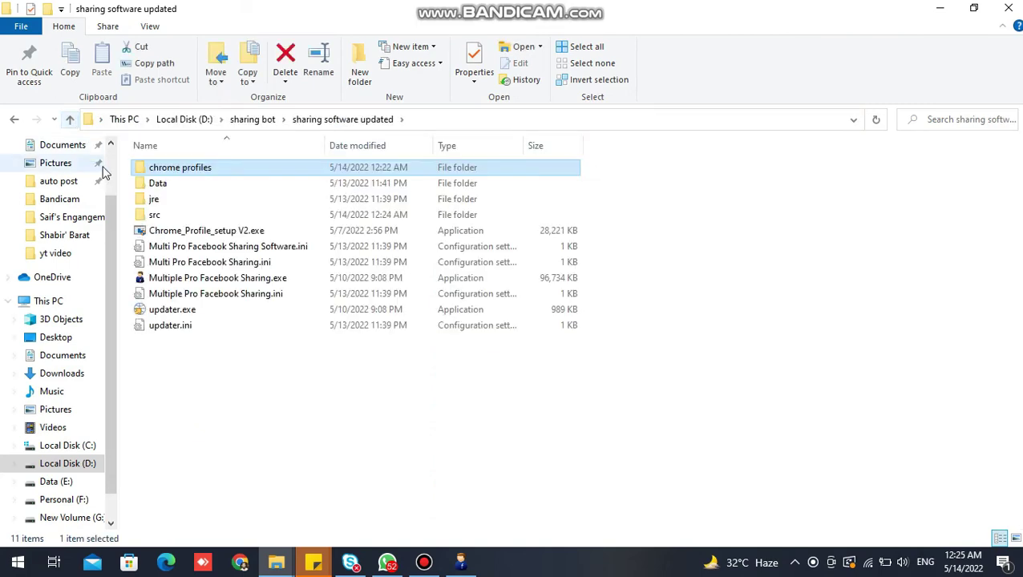
double_click(164, 215)
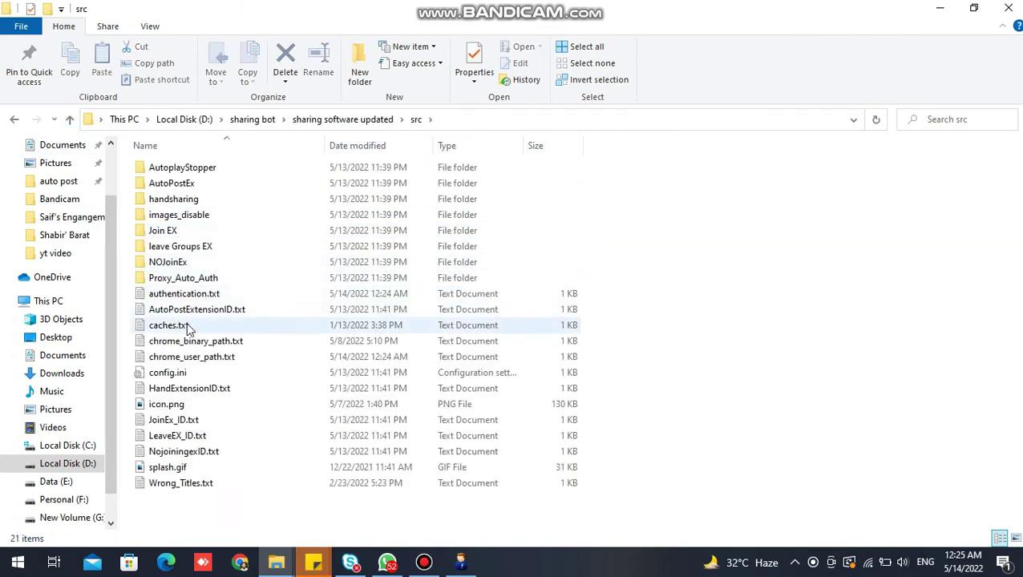
double_click(197, 357)
left_click(271, 210)
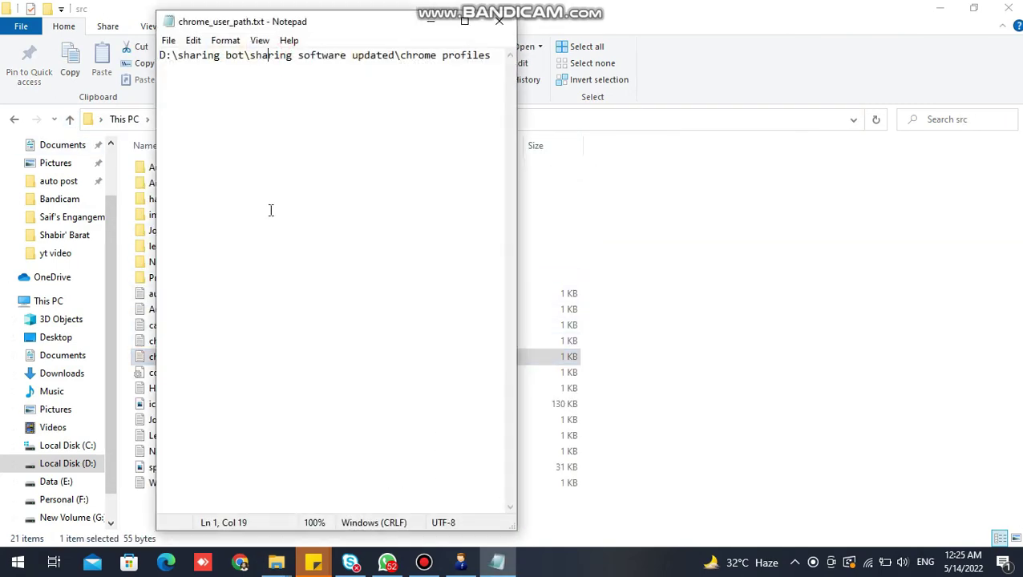
key("ctrl+a")
key("ctrl+v")
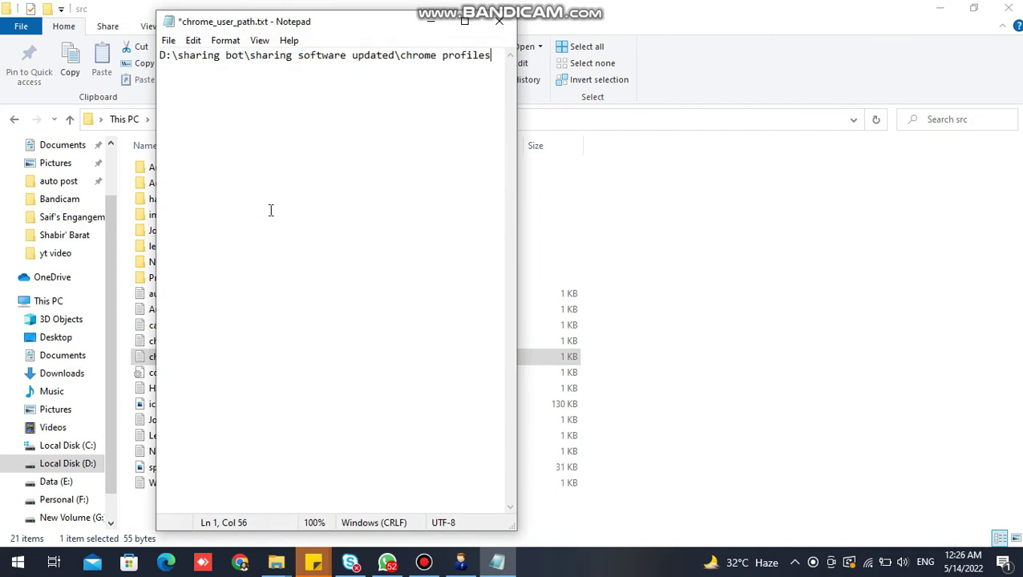
key("ctrl+s")
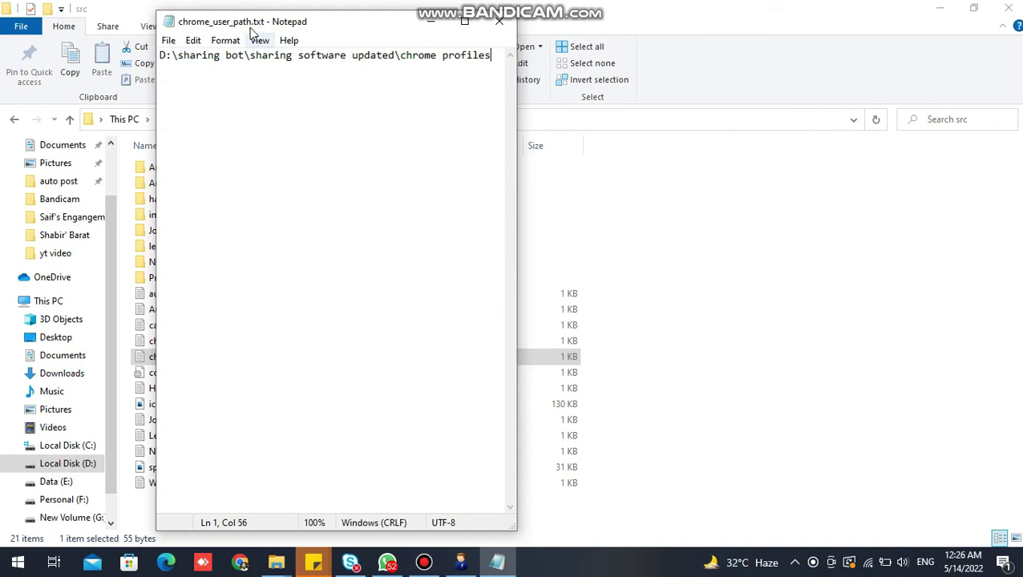
left_click_drag(257, 28, 275, 36)
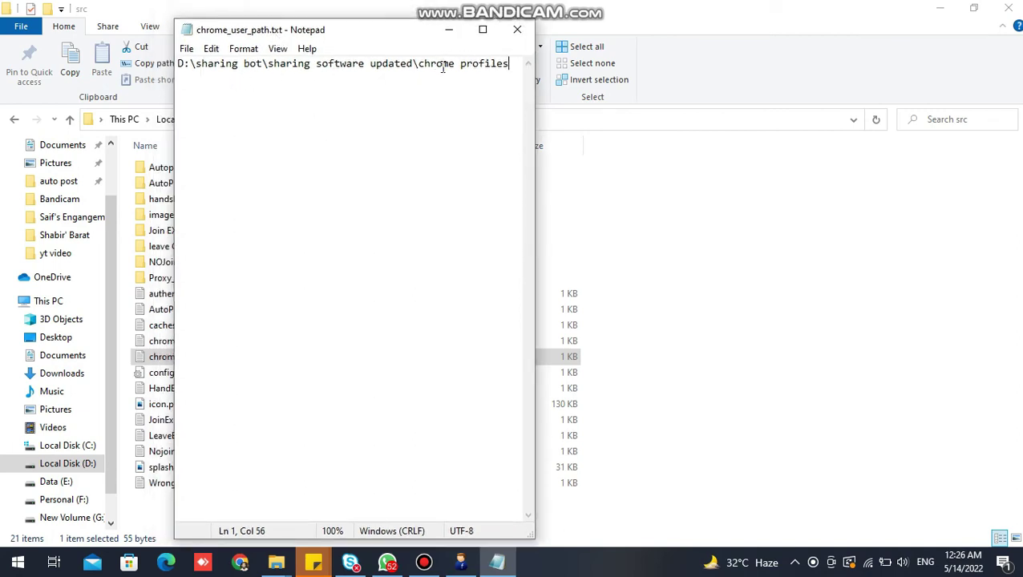
left_click(516, 31)
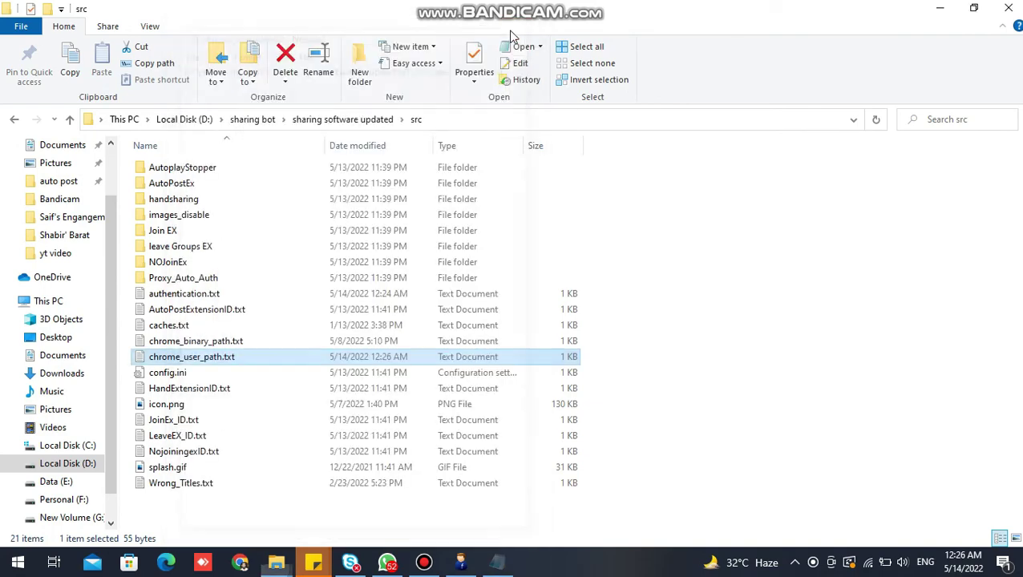
Step: Return to the sharing software updated folder, restore the Faceook Tool window and open its shortcut creator
left_click(70, 119)
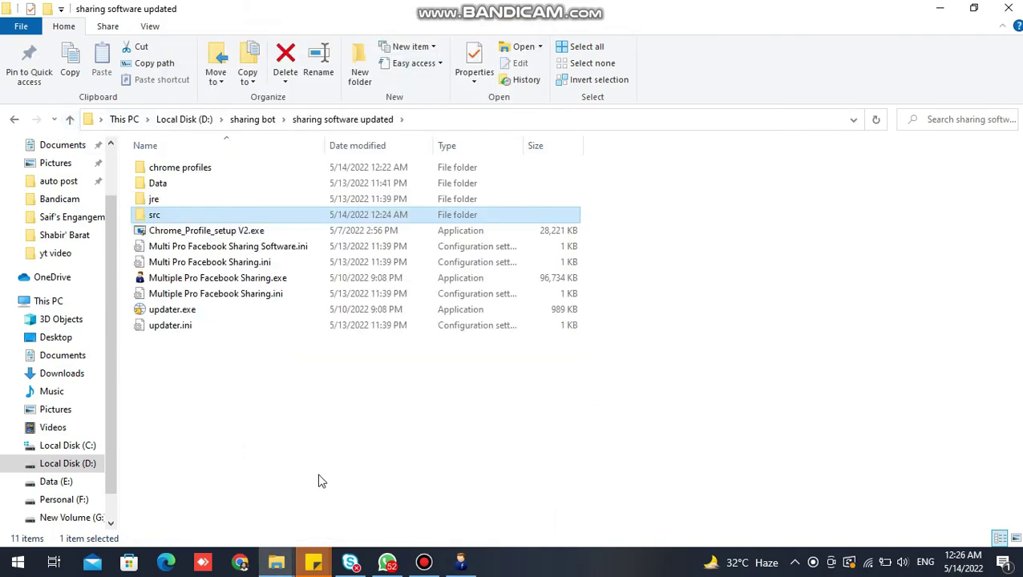
left_click(461, 562)
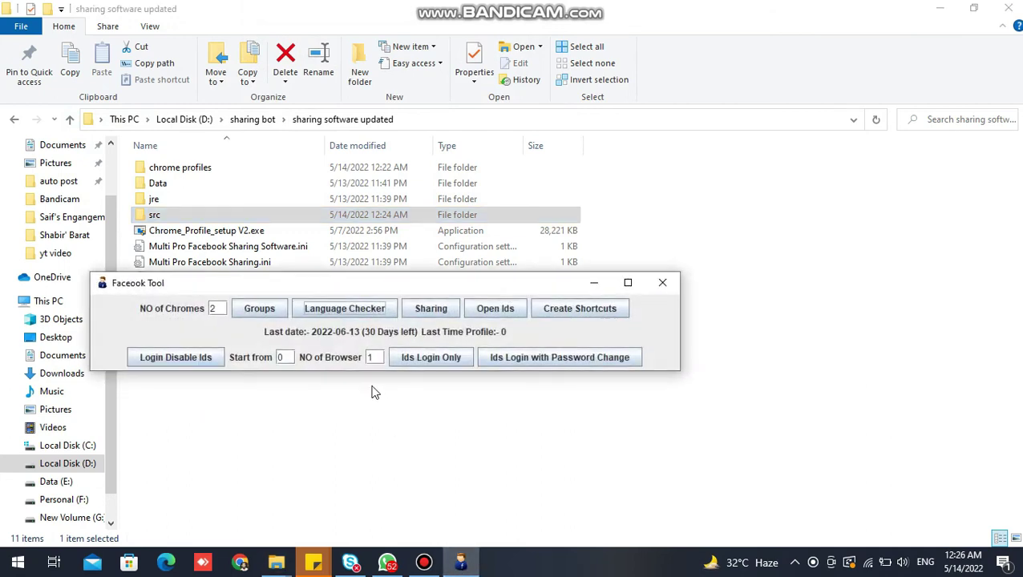
left_click_drag(365, 283, 386, 304)
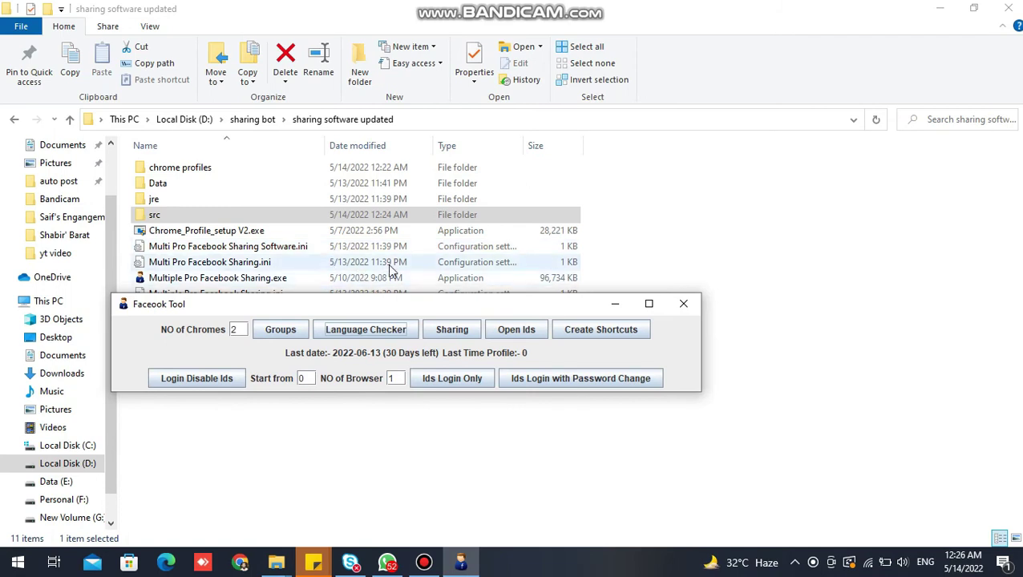
left_click(562, 331)
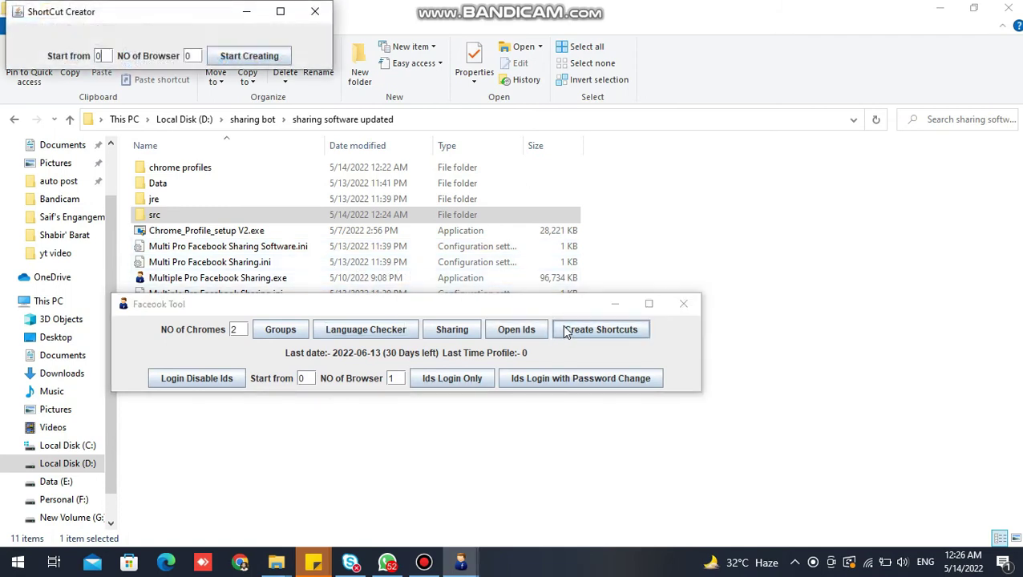
Step: Create Chrome shortcuts for 200 browsers starting from 0, close the shortcut creator and minimize the Faceook Tool window
left_click(190, 56)
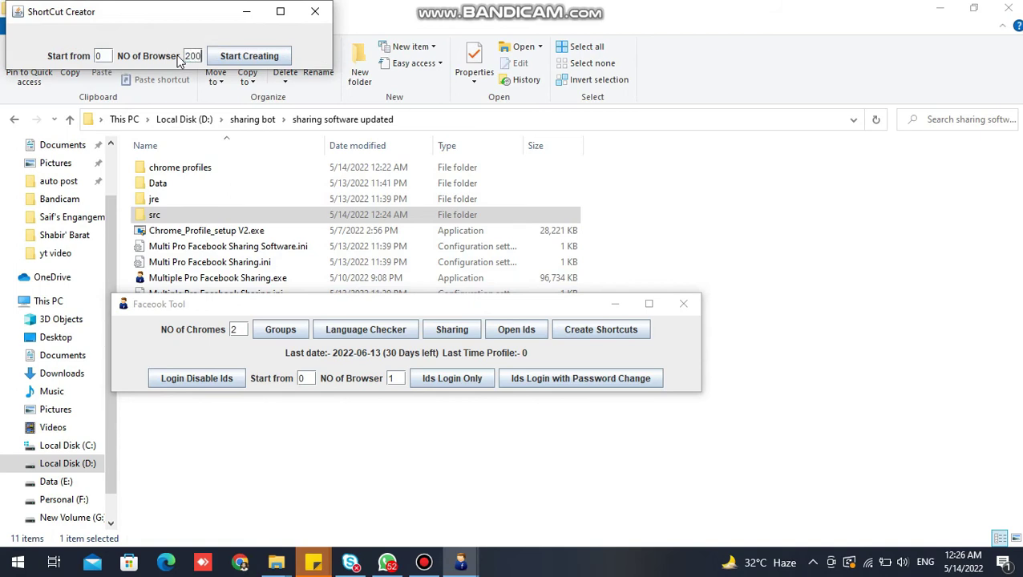
left_click(233, 60)
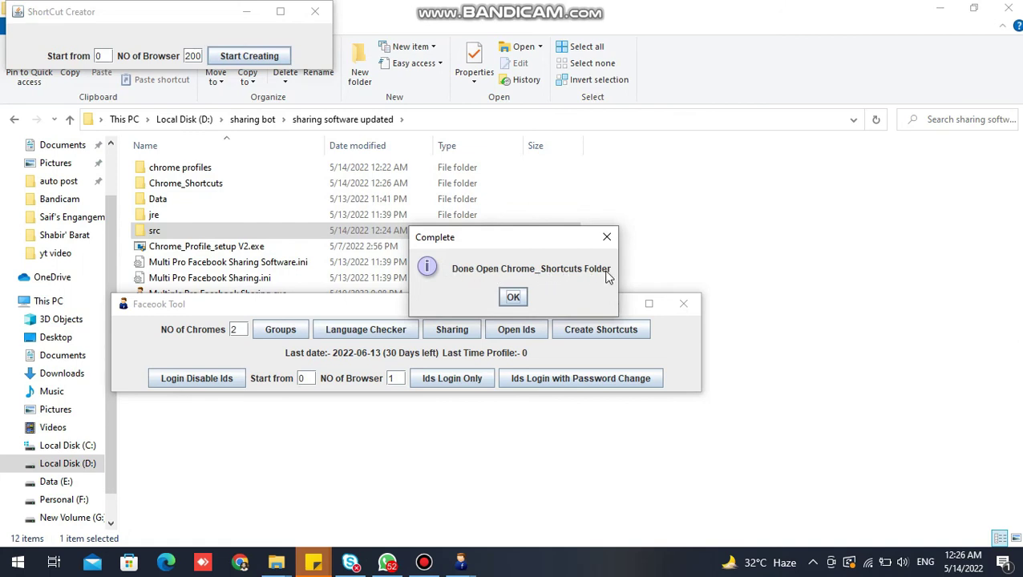
left_click(513, 298)
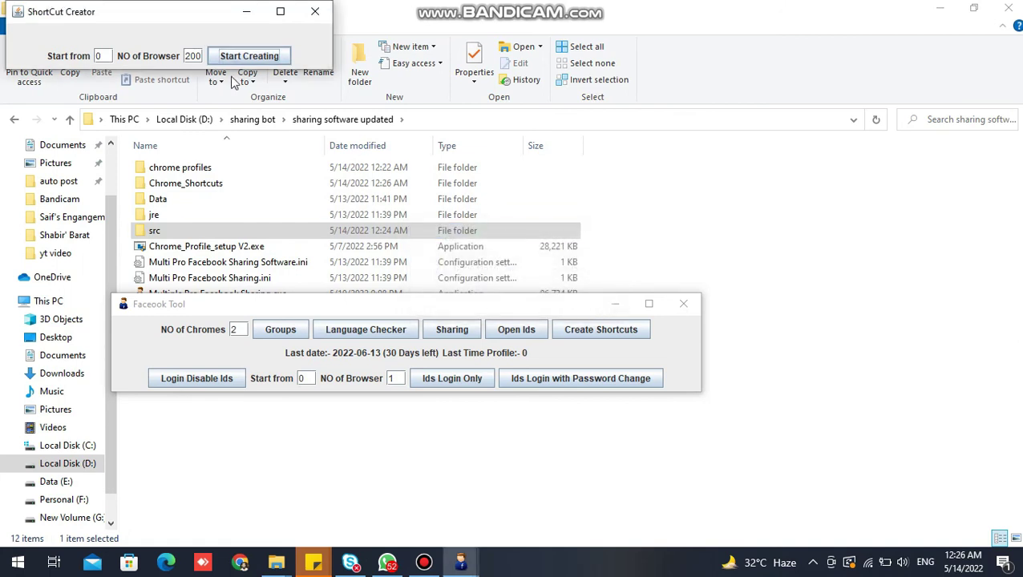
left_click(315, 12)
left_click(615, 303)
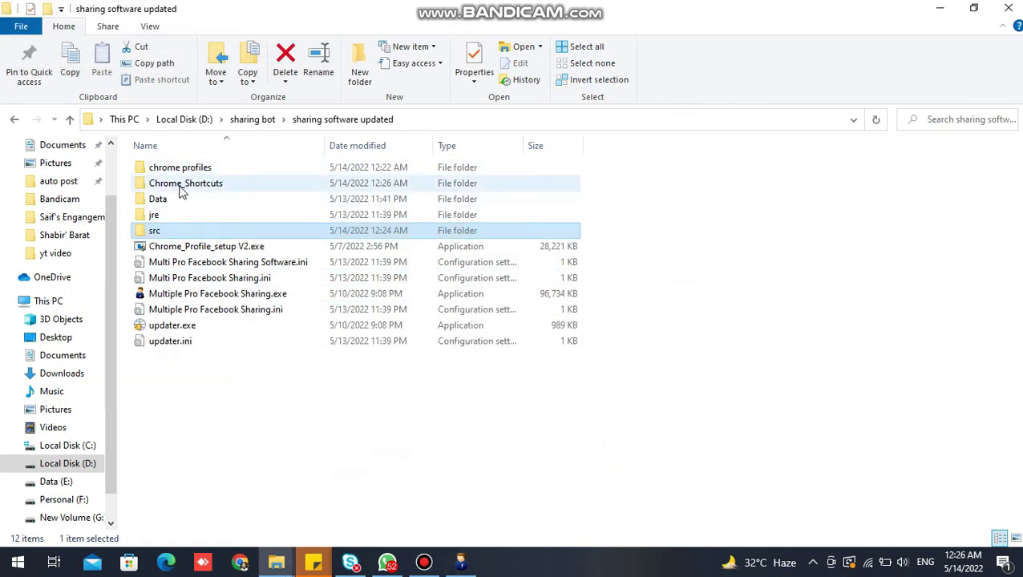
Step: Open the Chrome_Shortcuts folder, look through the profile shortcuts and launch Profile 186
double_click(201, 190)
scroll(203, 297, "down", 20)
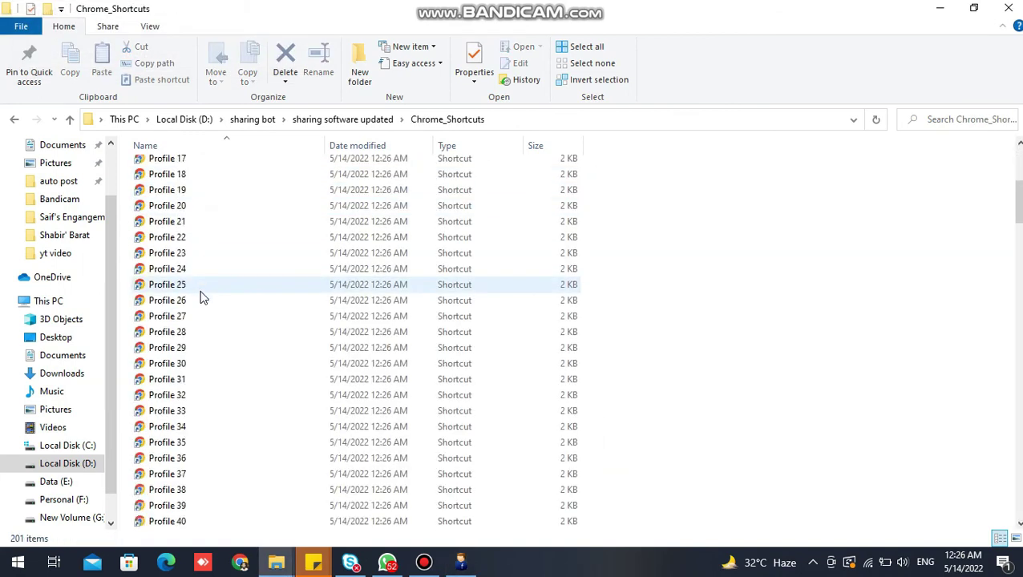
scroll(203, 295, "down", 20)
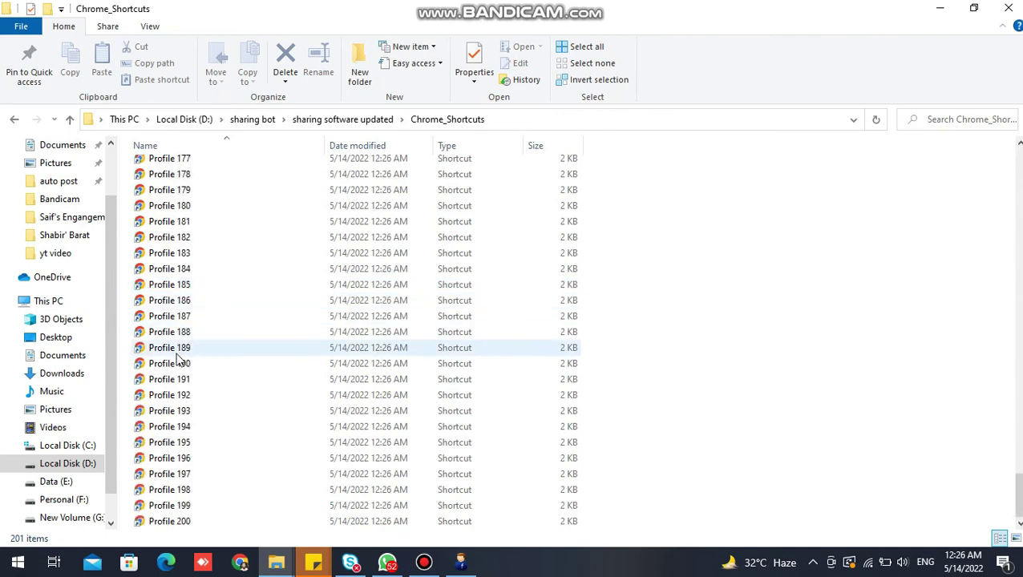
left_click(192, 300)
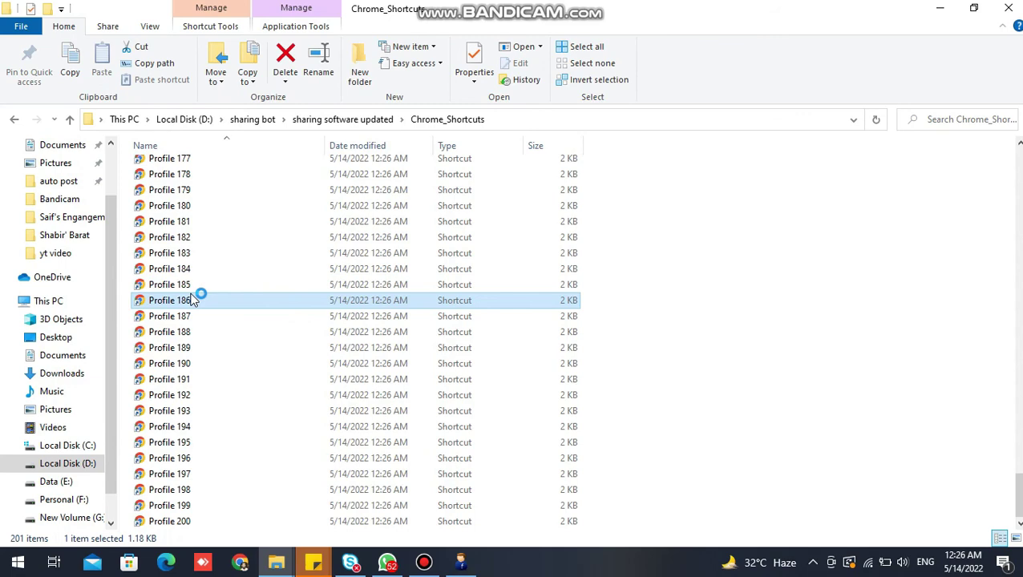
double_click(192, 300)
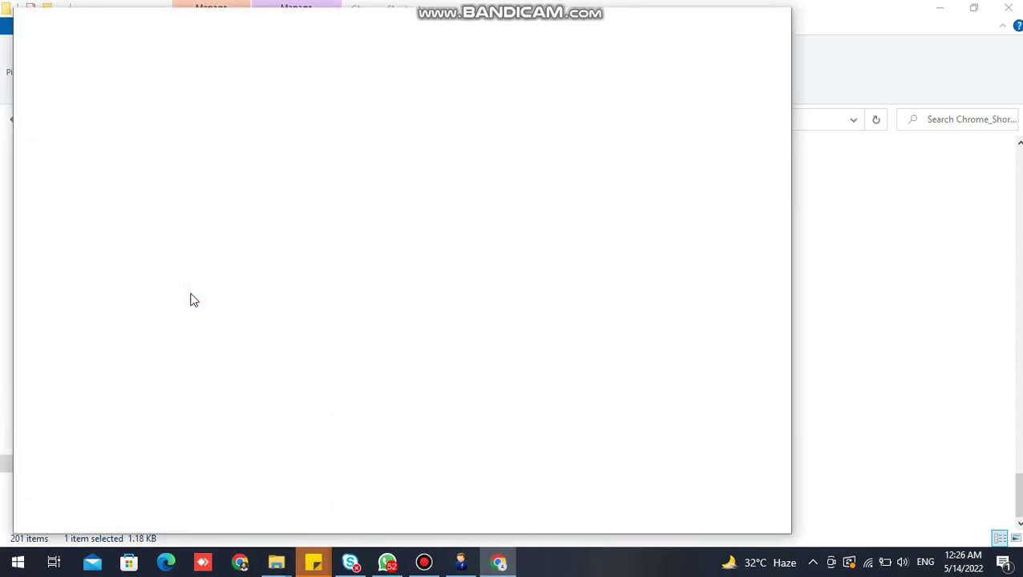
Step: Maximize the Profile 186 browser, open fb.com in a new tab and close the Welcome to Chrome tab
left_click(731, 26)
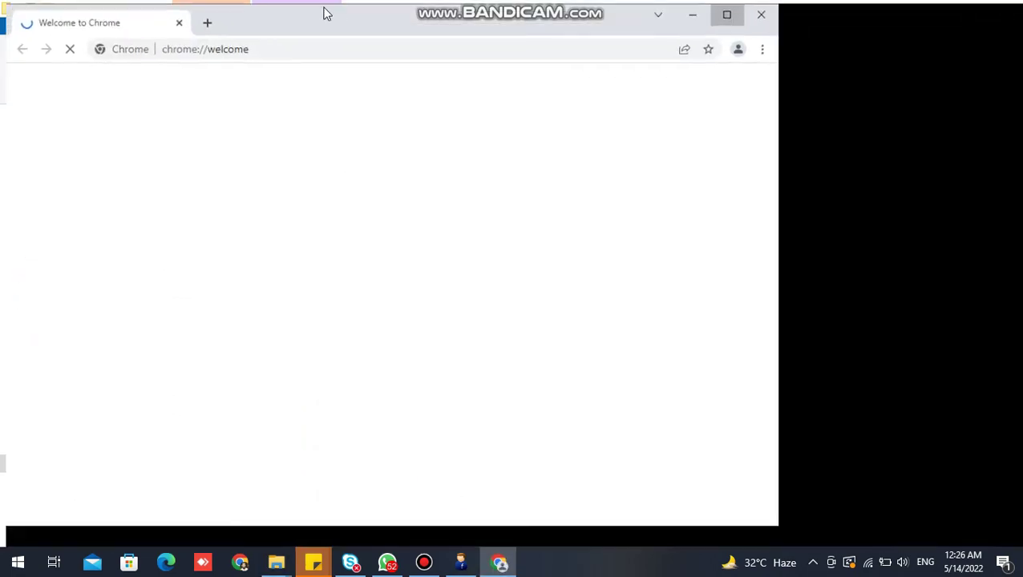
left_click(201, 11)
type("f")
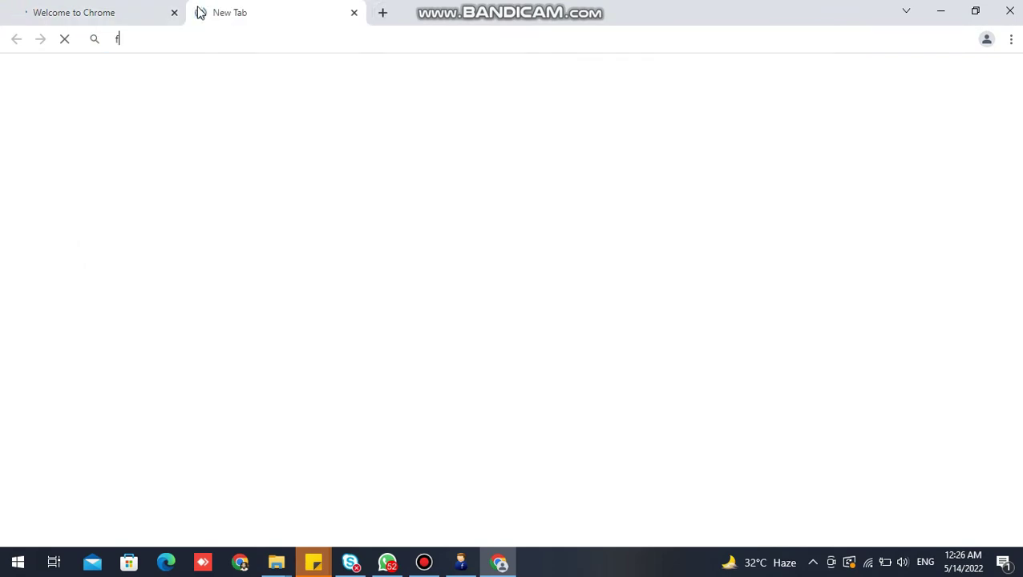
type("b.com")
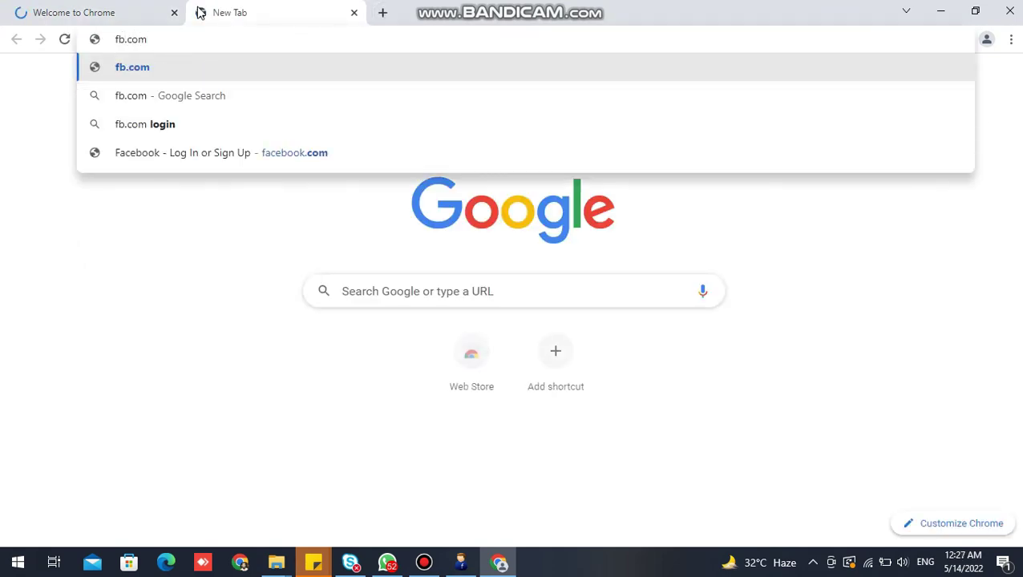
key("Return")
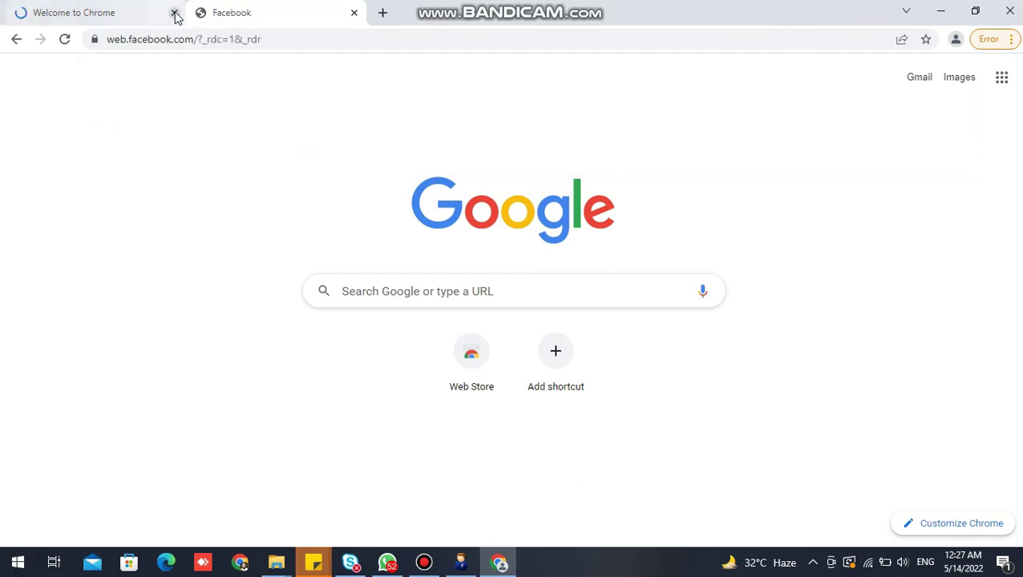
left_click(174, 12)
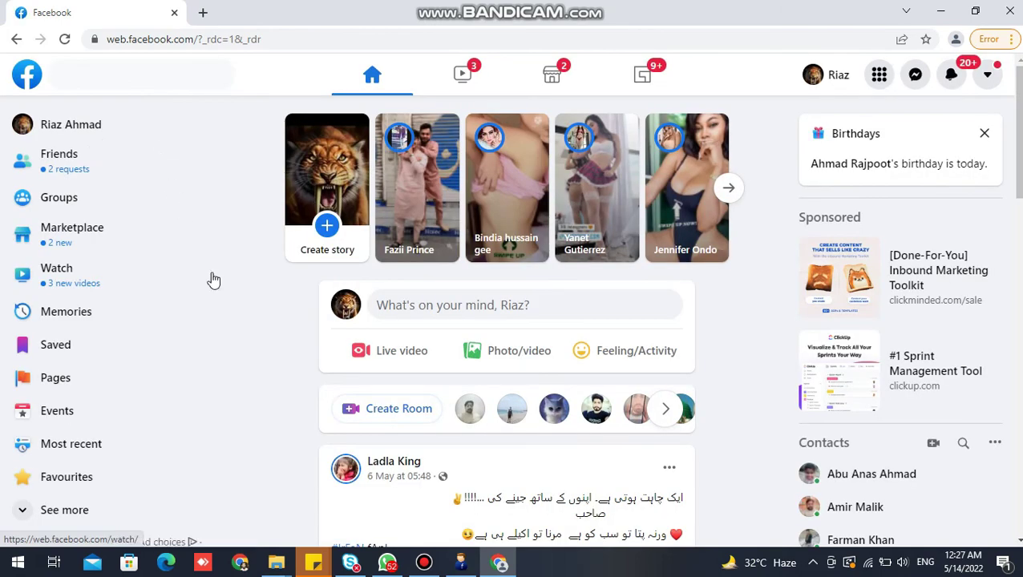
Step: Look through the Facebook home feed to check the account opened in the Profile 186 browser
scroll(213, 279, "down", 1)
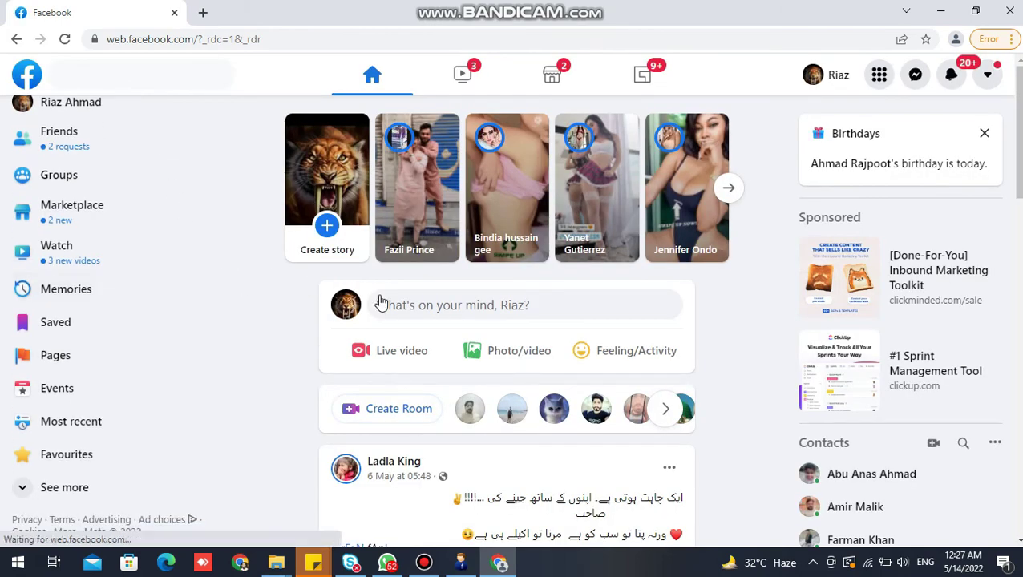
scroll(434, 321, "down", 7)
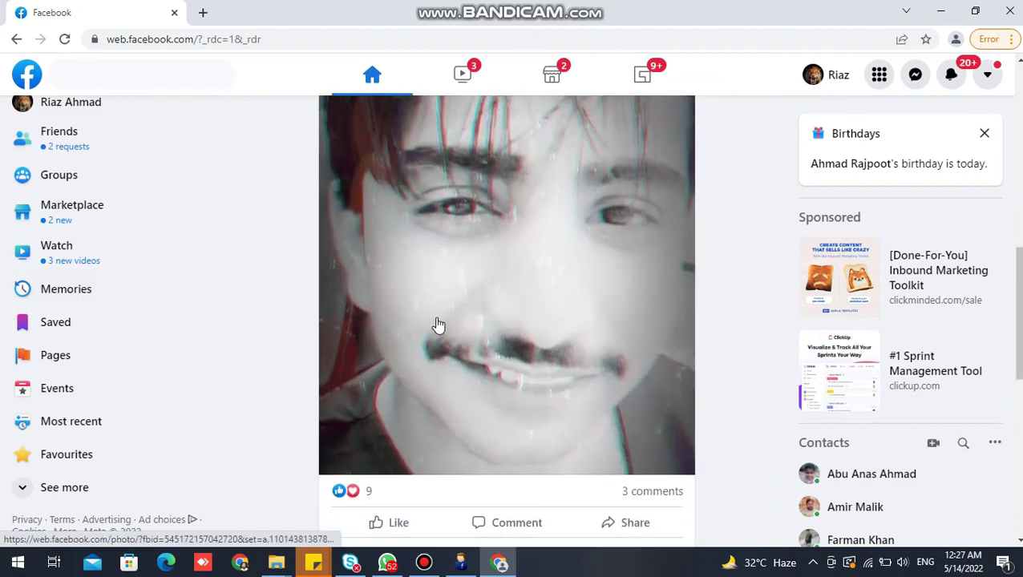
scroll(438, 325, "down", 6)
scroll(440, 319, "up", 2)
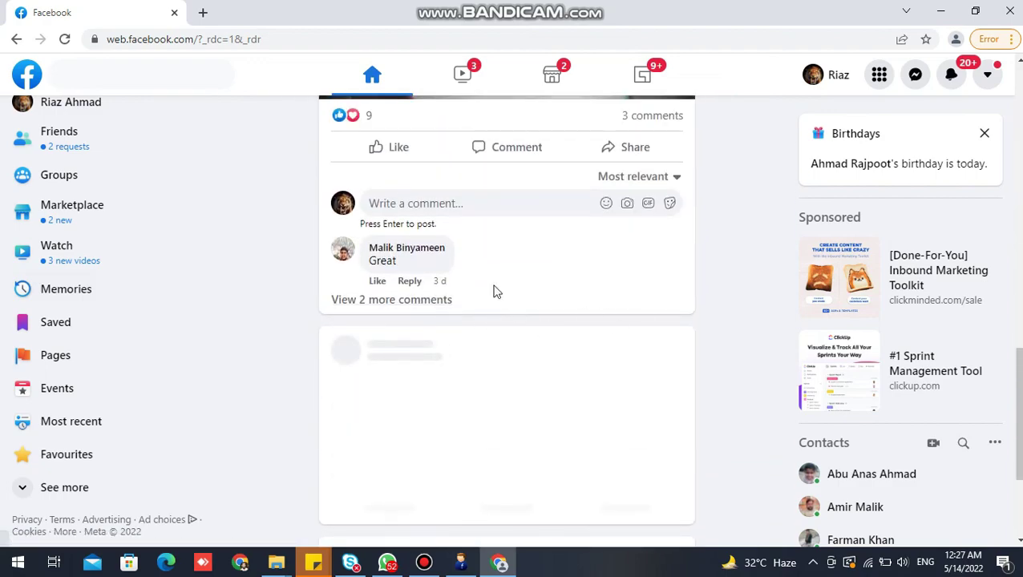
scroll(548, 297, "up", 10)
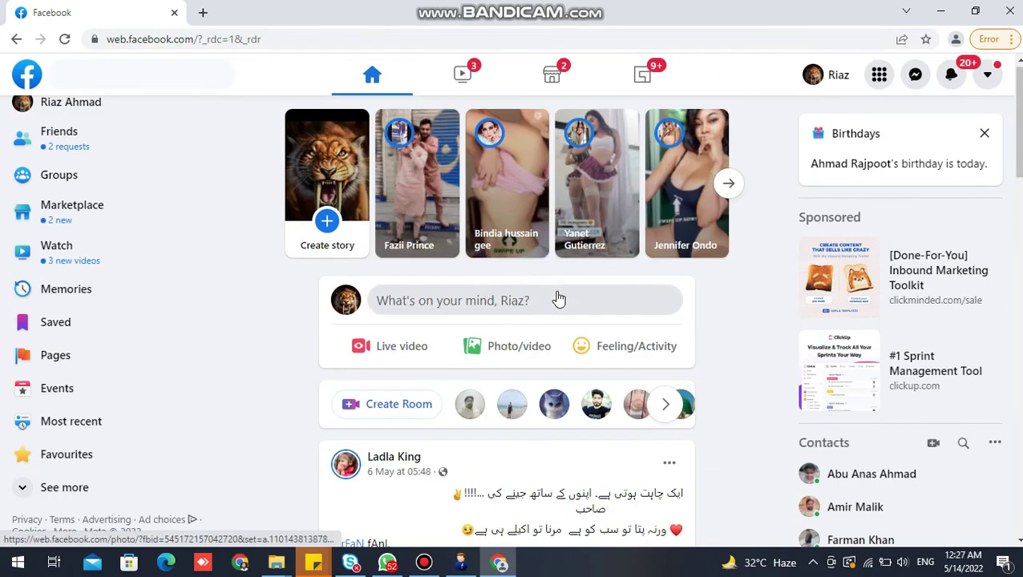
scroll(559, 298, "down", 4)
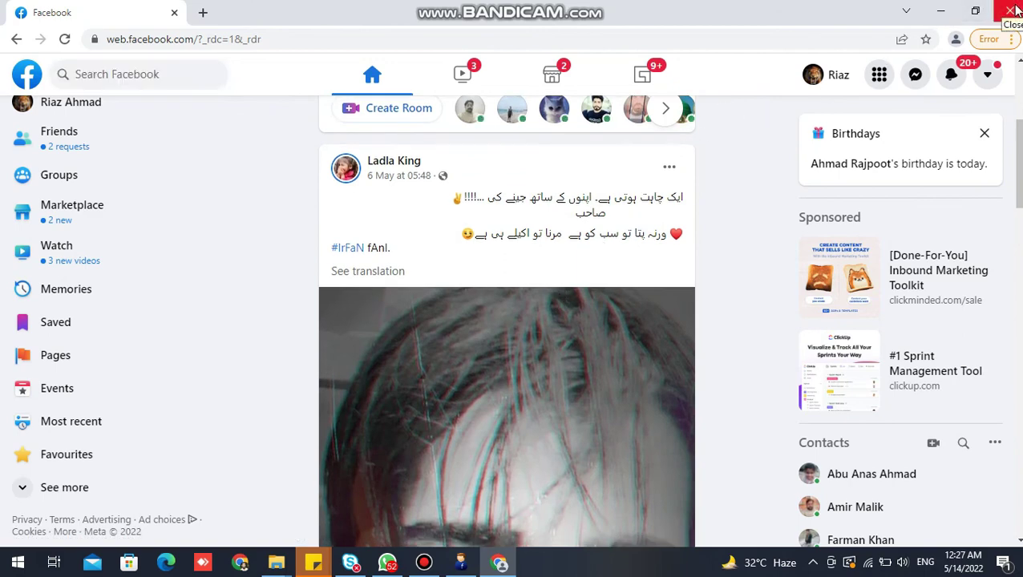
Step: Exit the Profile 186 browser despite the download in progress and switch back to the Faceook Tool window
left_click(1014, 9)
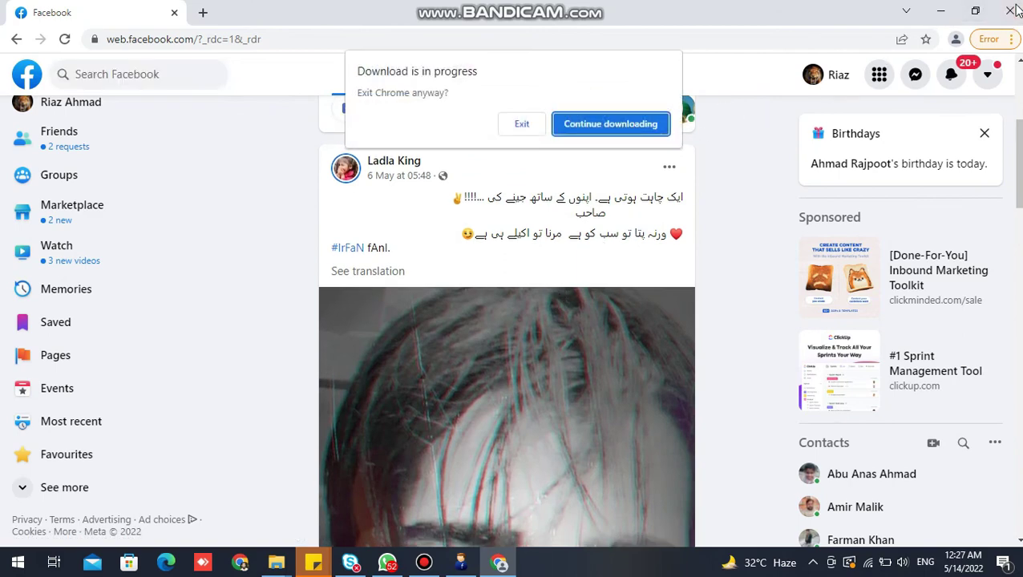
left_click(522, 122)
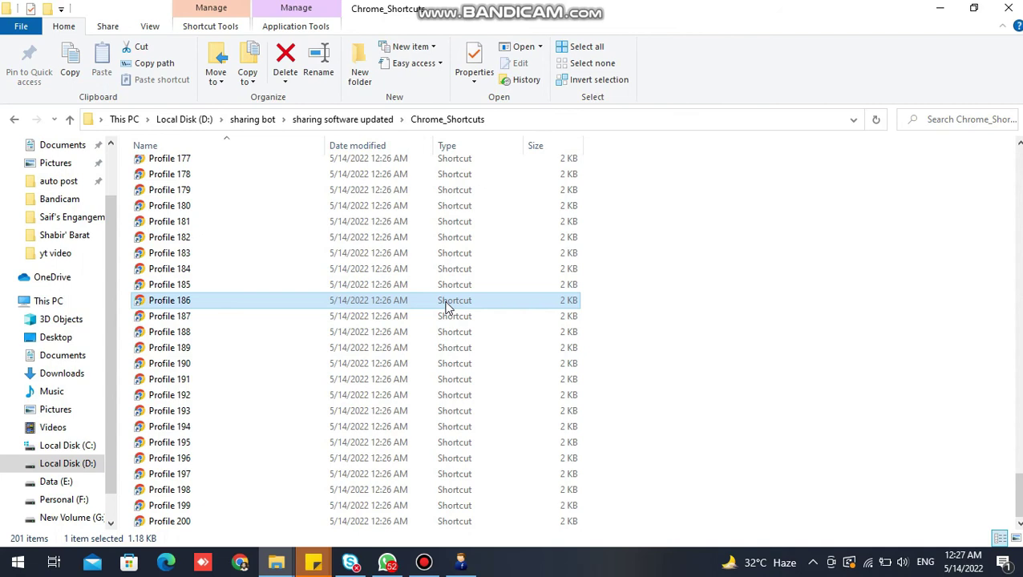
left_click(460, 562)
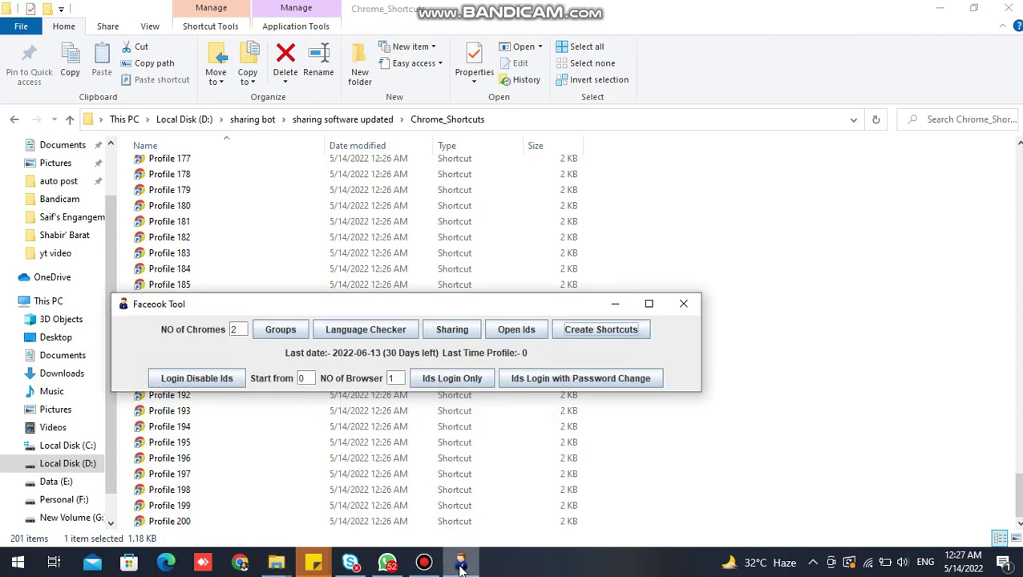